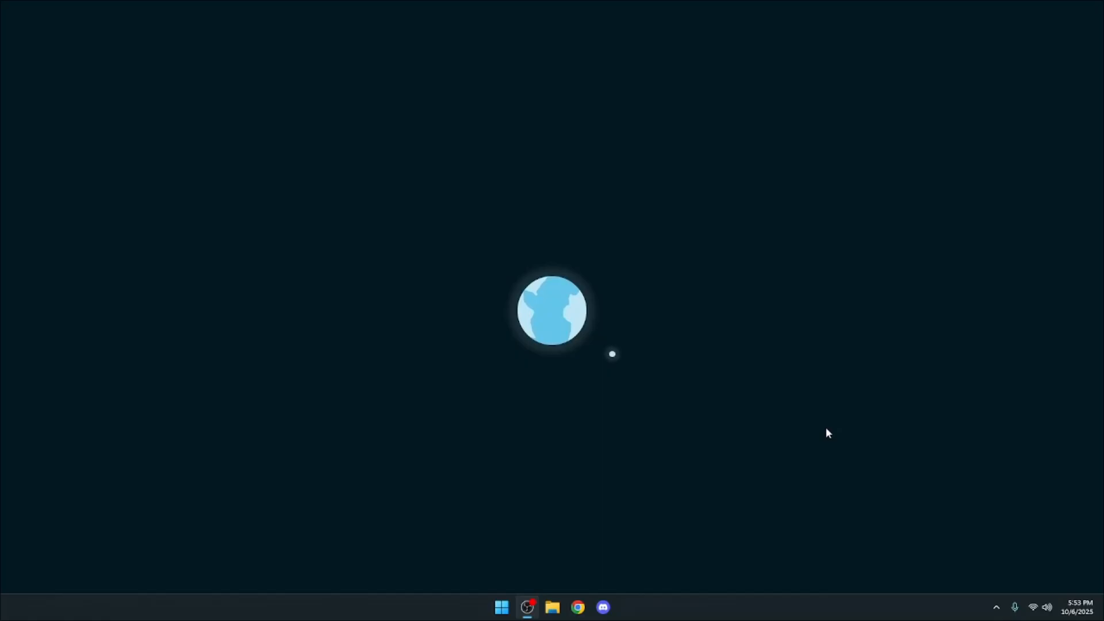
- Switch to Discord and show the Bleu Tech server's member list, closing it again after viewing
left_click(603, 608)
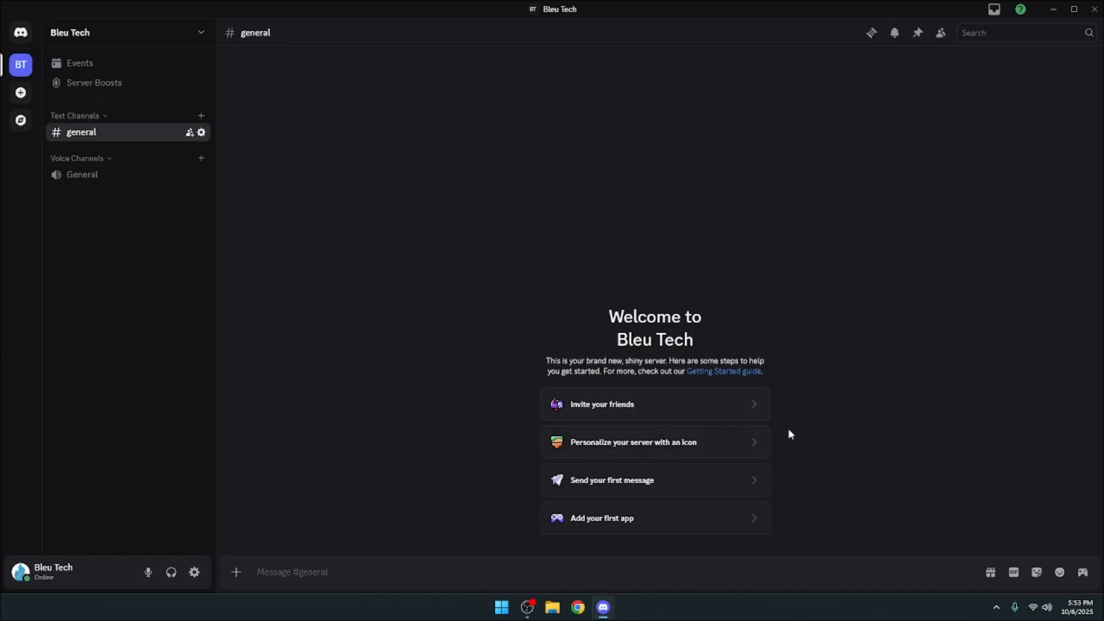
left_click(940, 35)
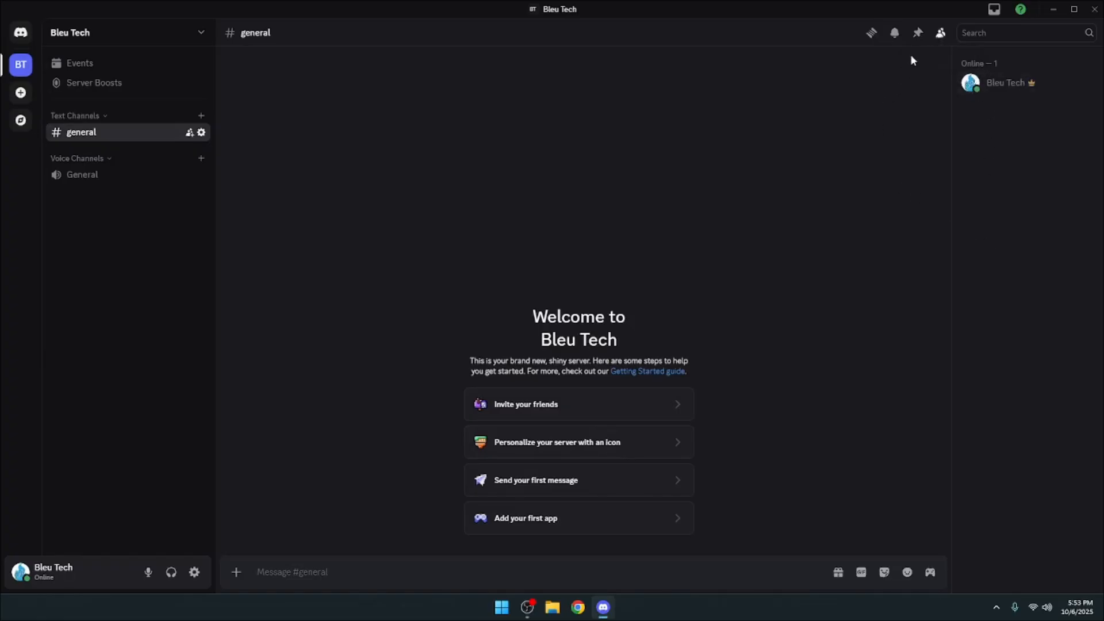
left_click(940, 33)
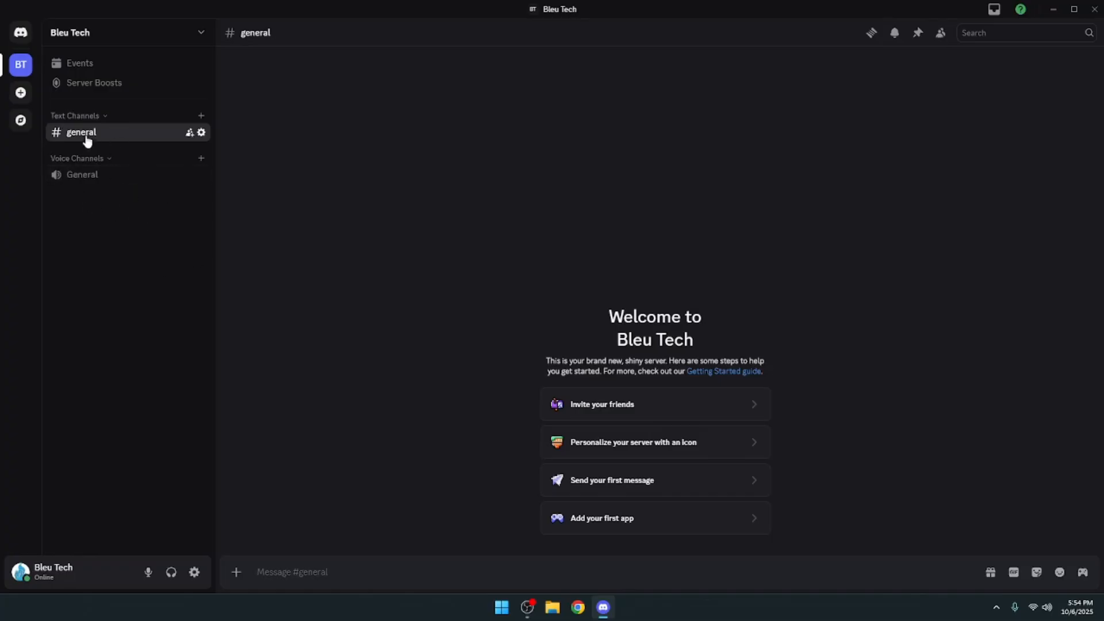
- Delete the default Text Channels and Voice Channels categories from the Bleu Tech server
right_click(95, 118)
left_click(154, 292)
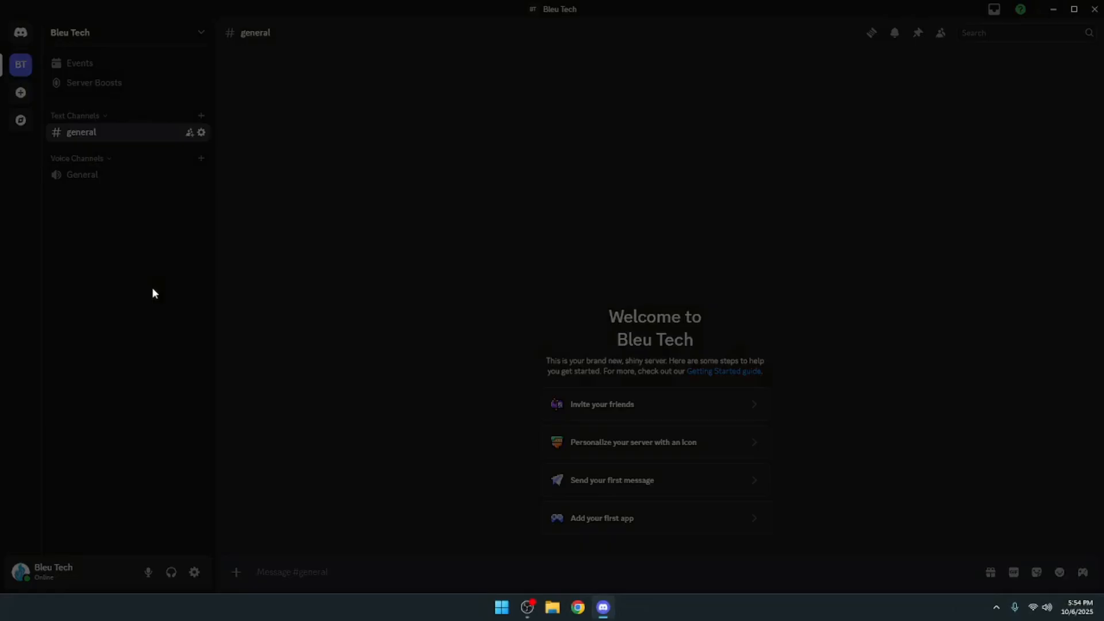
left_click(631, 330)
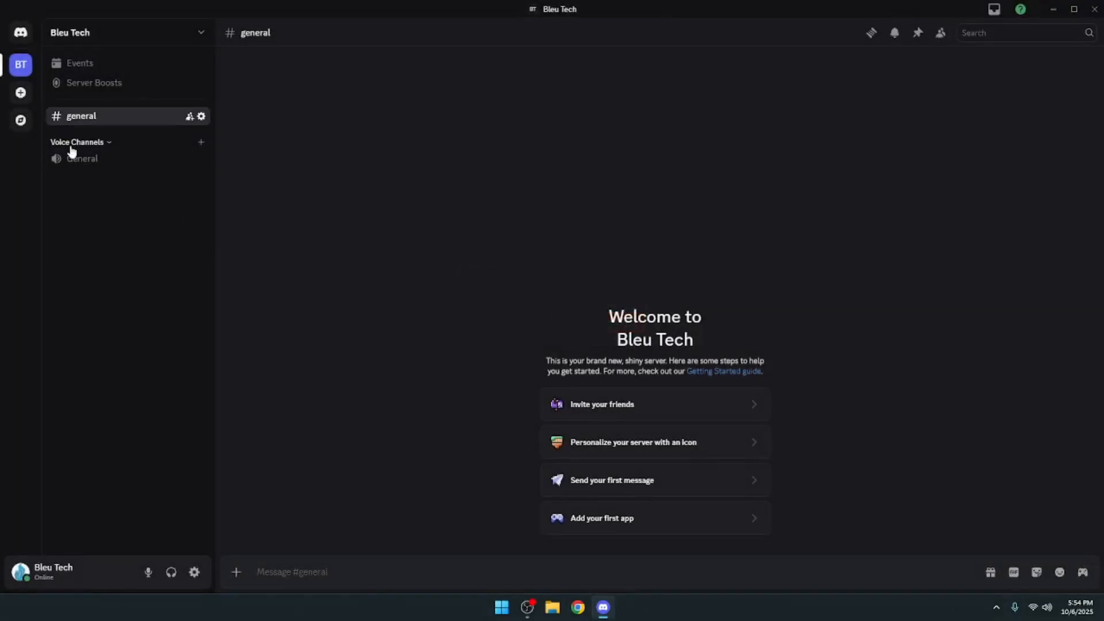
right_click(71, 145)
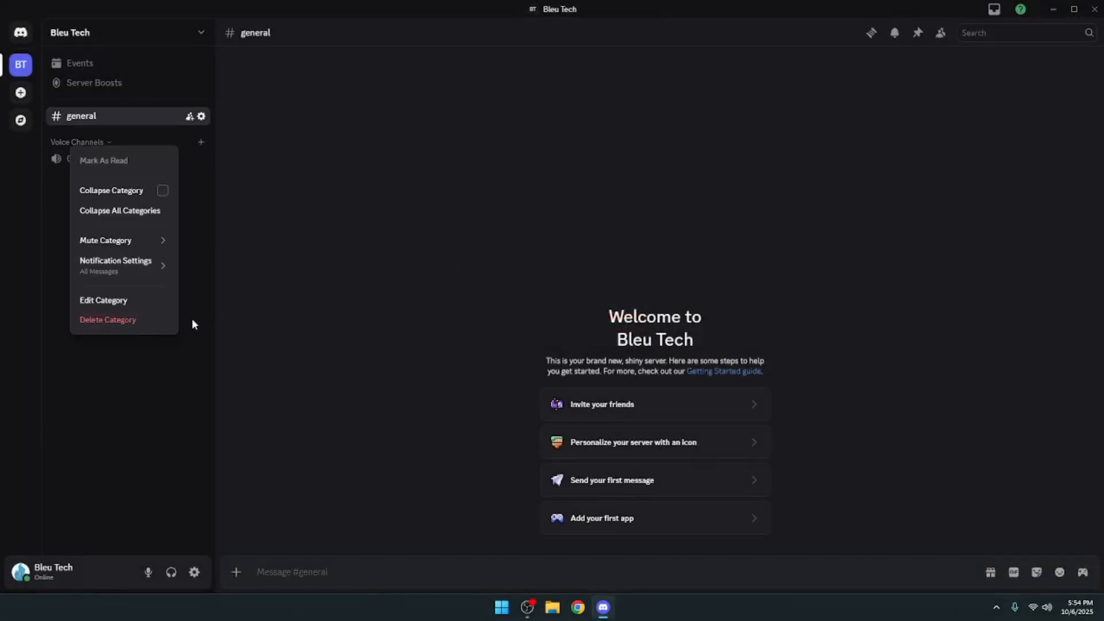
left_click(142, 321)
left_click(598, 324)
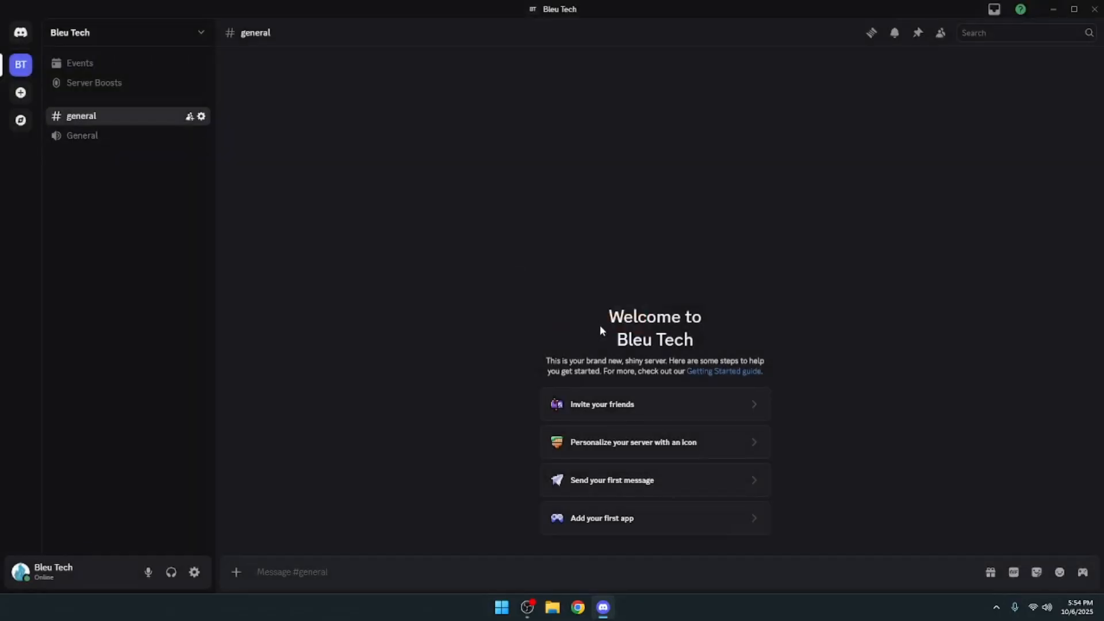
- Delete the default general text channel and the General voice channel from the server
left_click(201, 116)
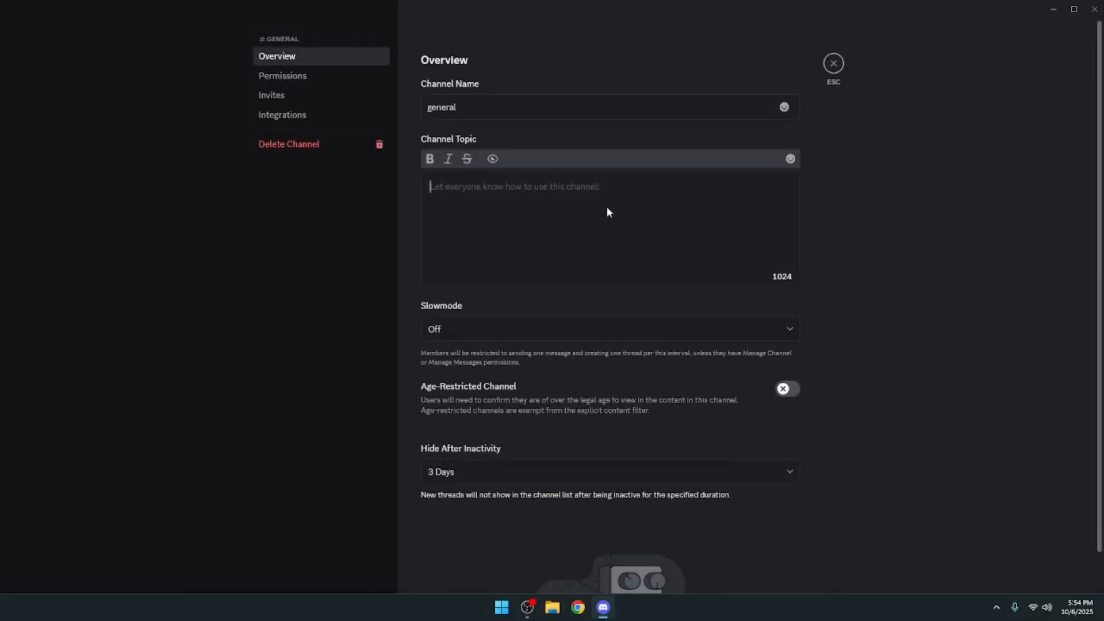
left_click(330, 151)
left_click(599, 323)
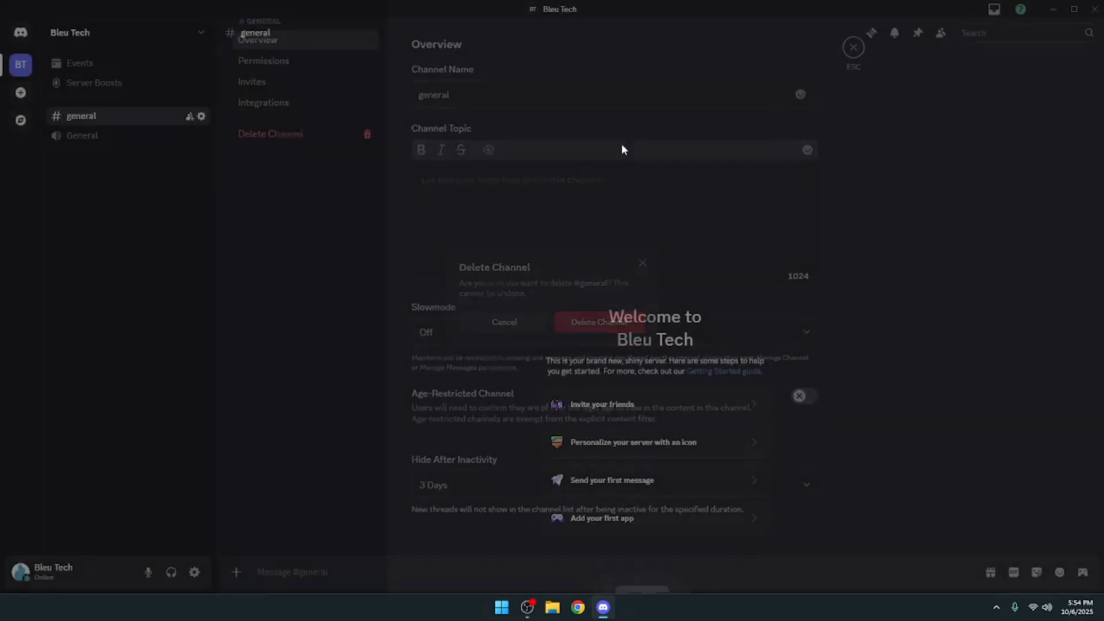
right_click(93, 119)
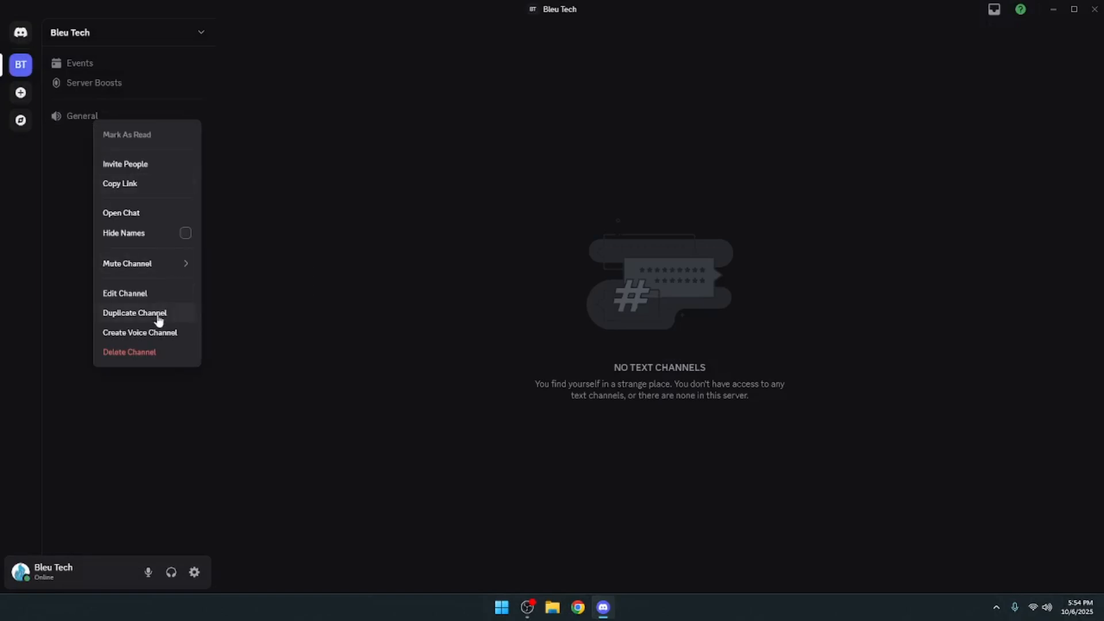
left_click(128, 352)
left_click(586, 321)
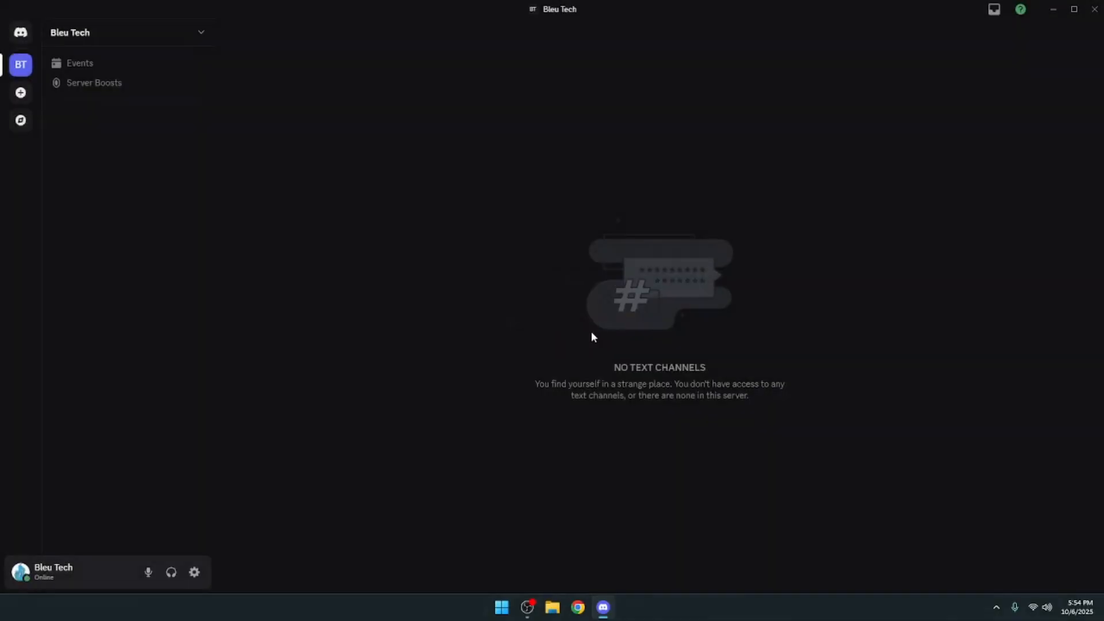
- Create a non-private category named "Door Mat" in the Bleu Tech server
left_click(81, 34)
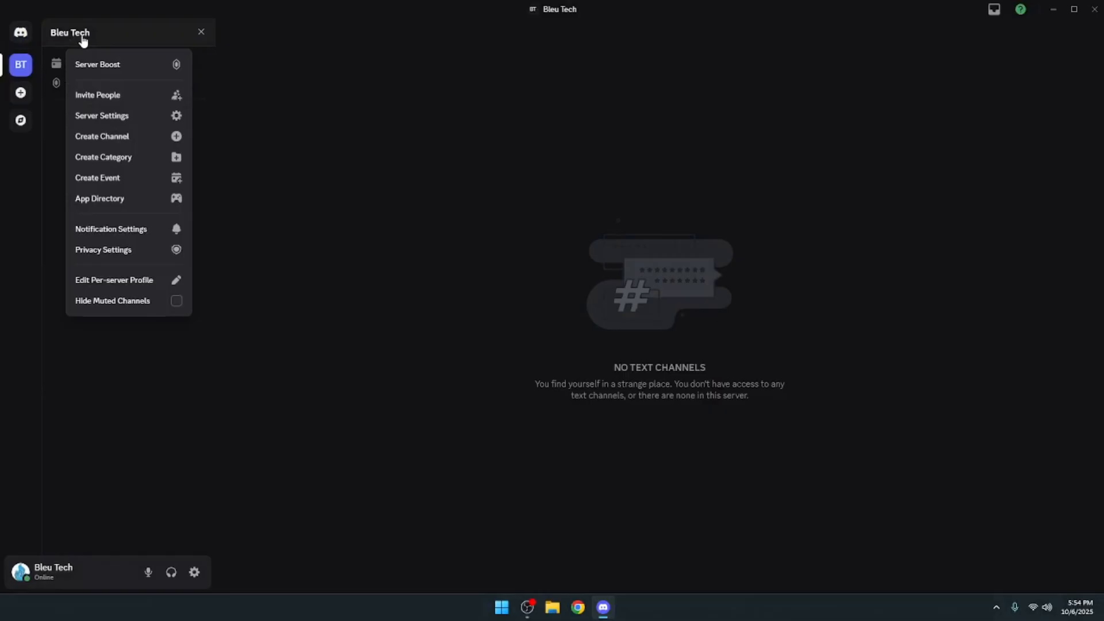
left_click(119, 159)
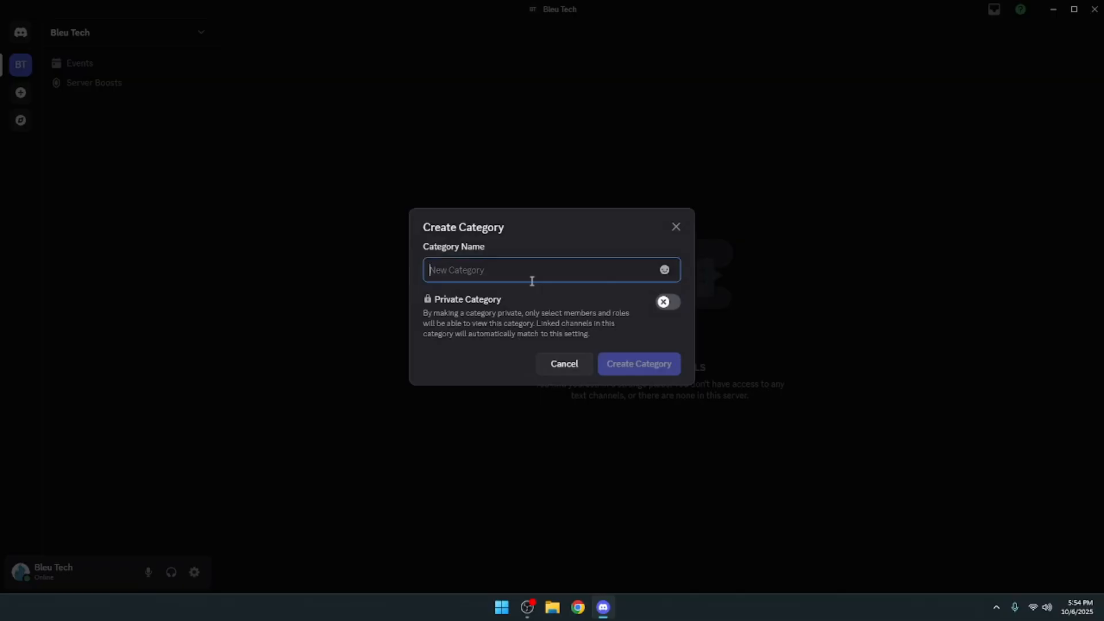
type("Door Mat")
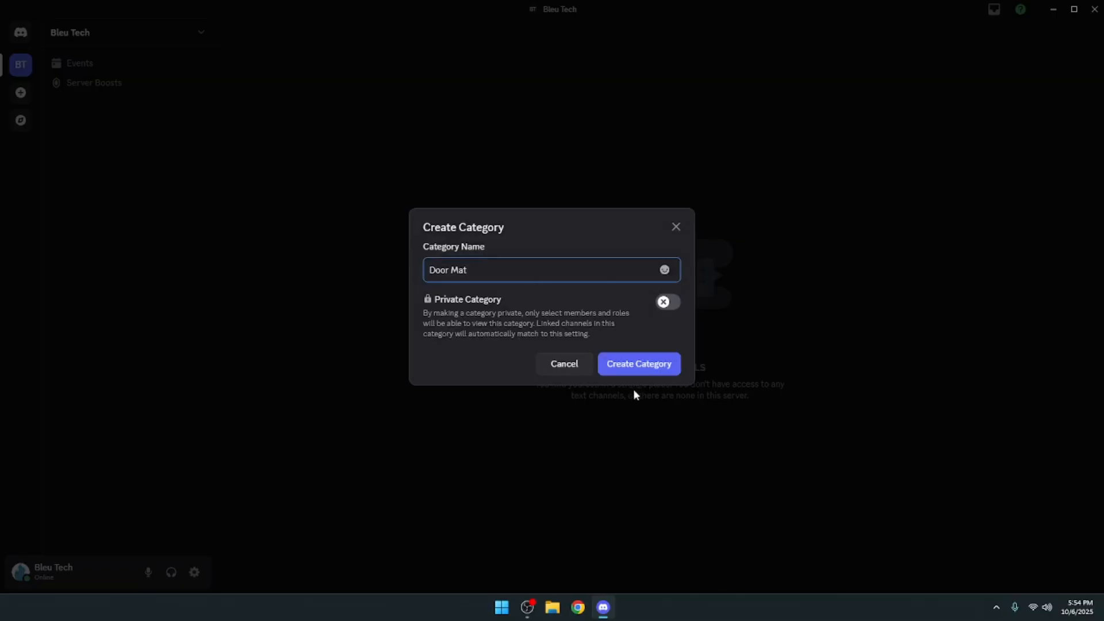
left_click(632, 372)
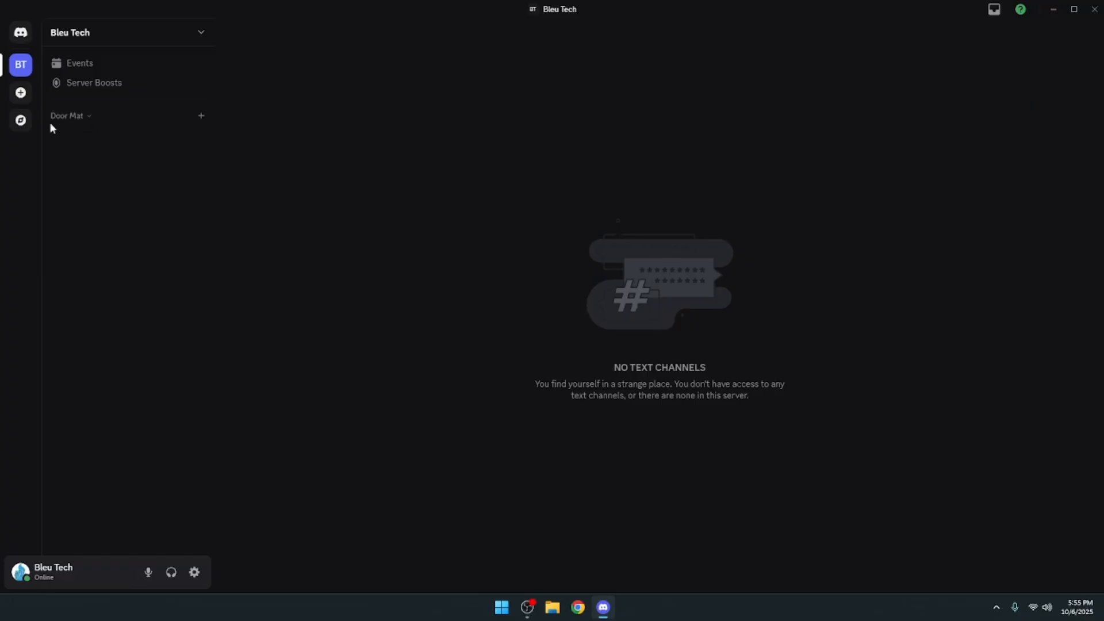
- Create a text channel named "rules" in the Door Mat category
left_click(201, 118)
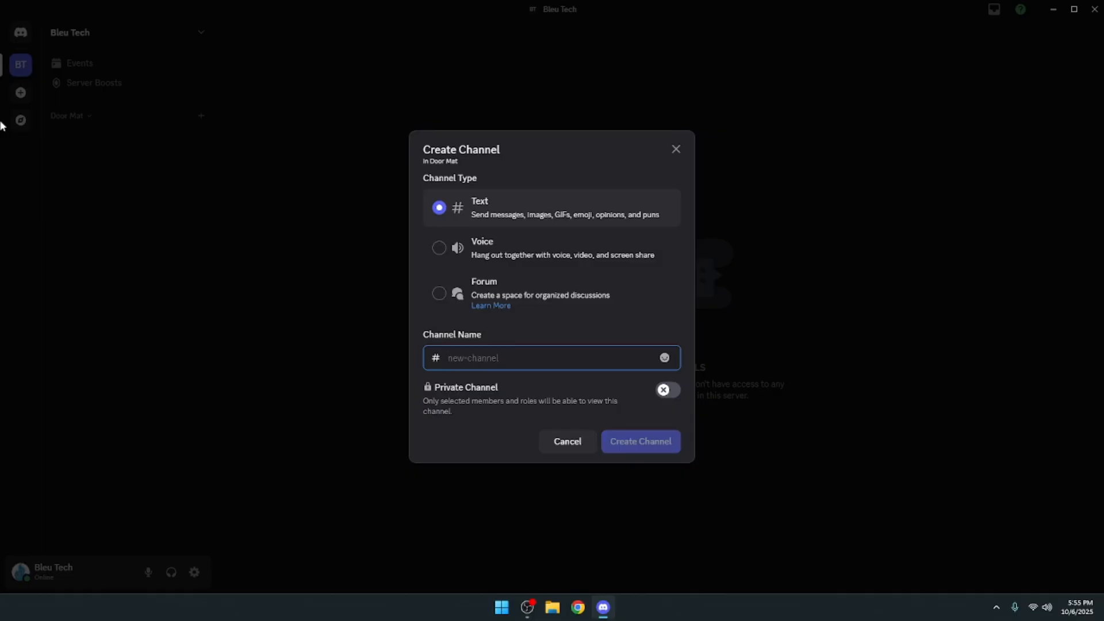
type("ri")
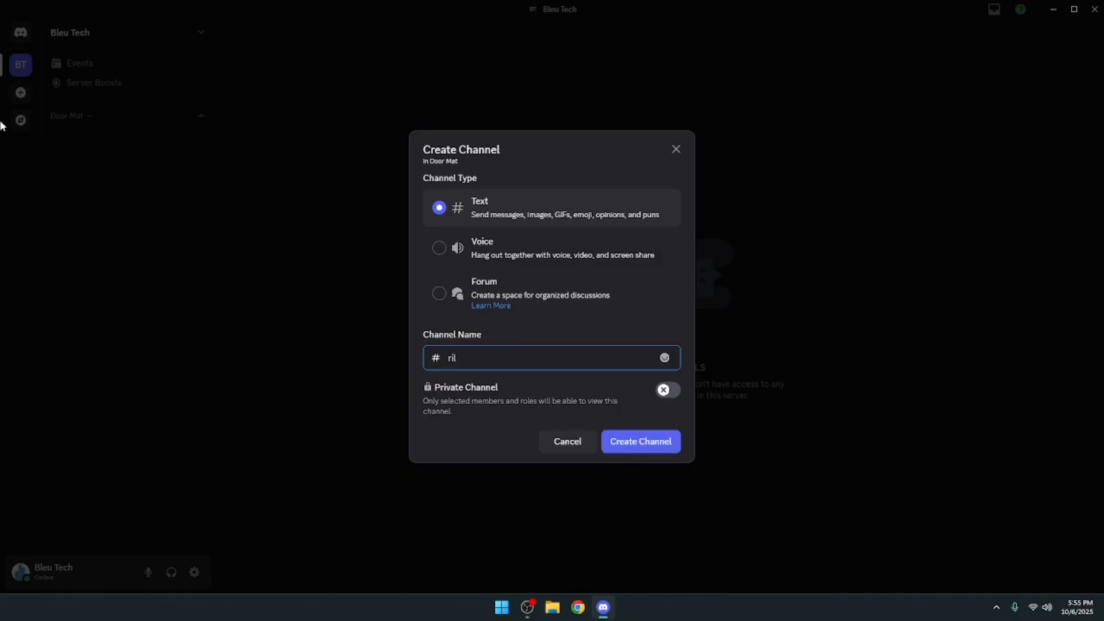
key("BackSpace")
type("ules-")
type("fffffffff")
key("BackSpace")
key("BackSpace")
key("BackSpace")
key("BackSpace")
key("BackSpace")
key("BackSpace")
key("BackSpace")
key("BackSpace")
key("BackSpace")
key("Return")
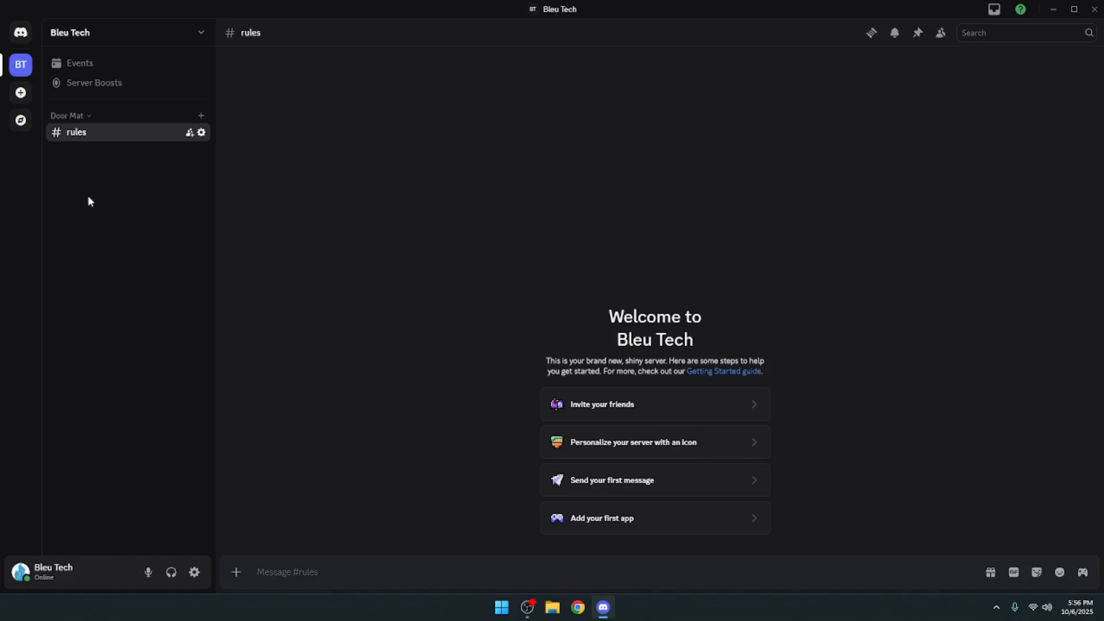
- Create a second non-private category named "VCs" in the server
left_click(94, 36)
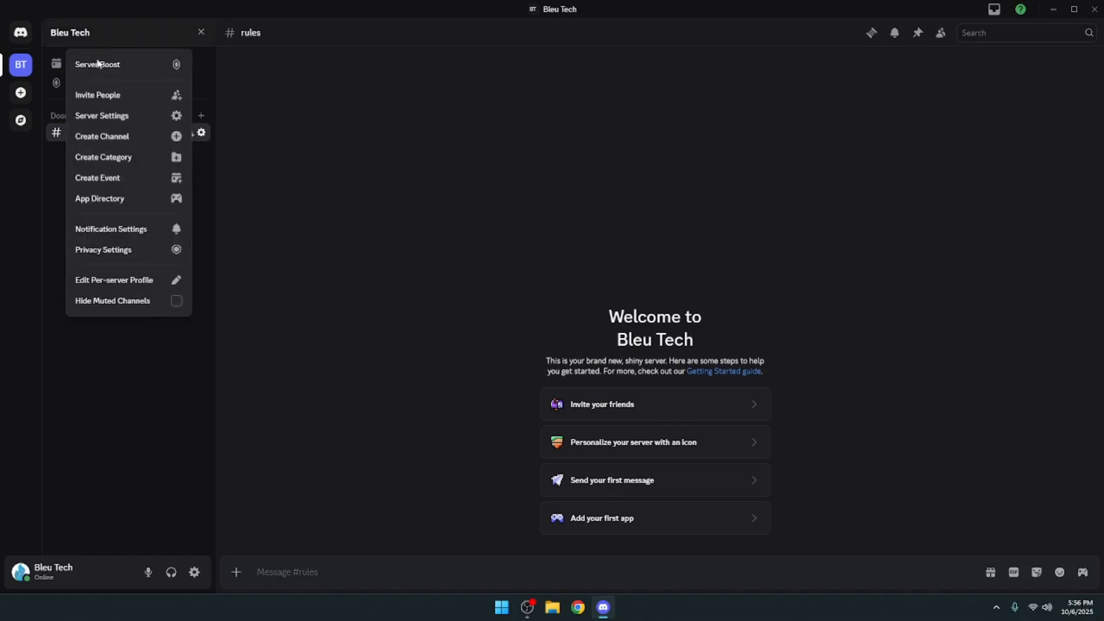
left_click(101, 158)
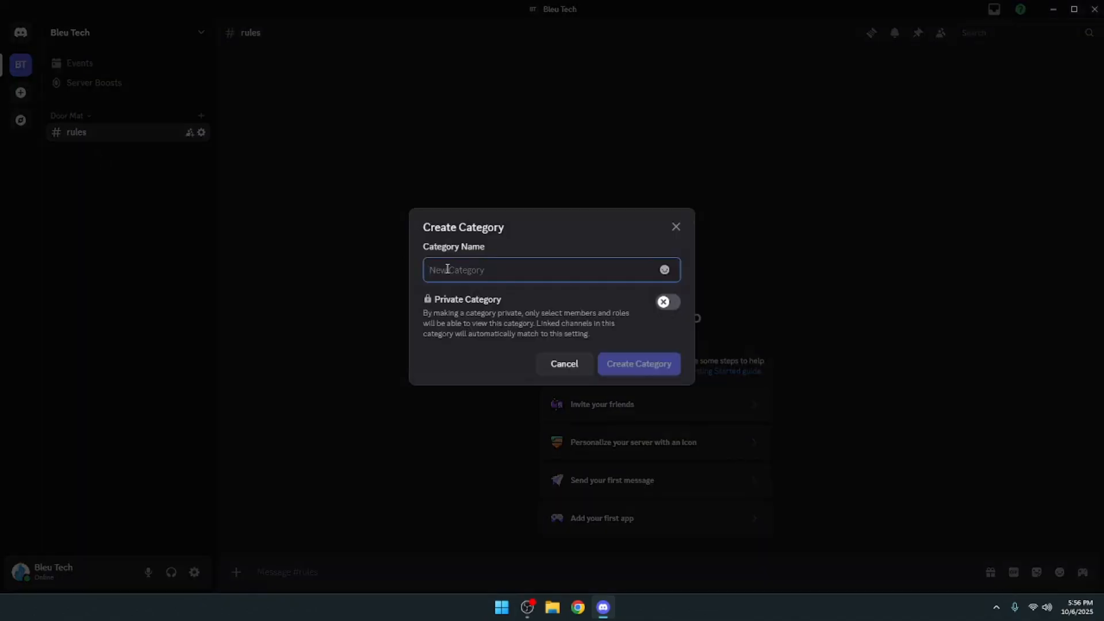
type("Vo")
type("s")
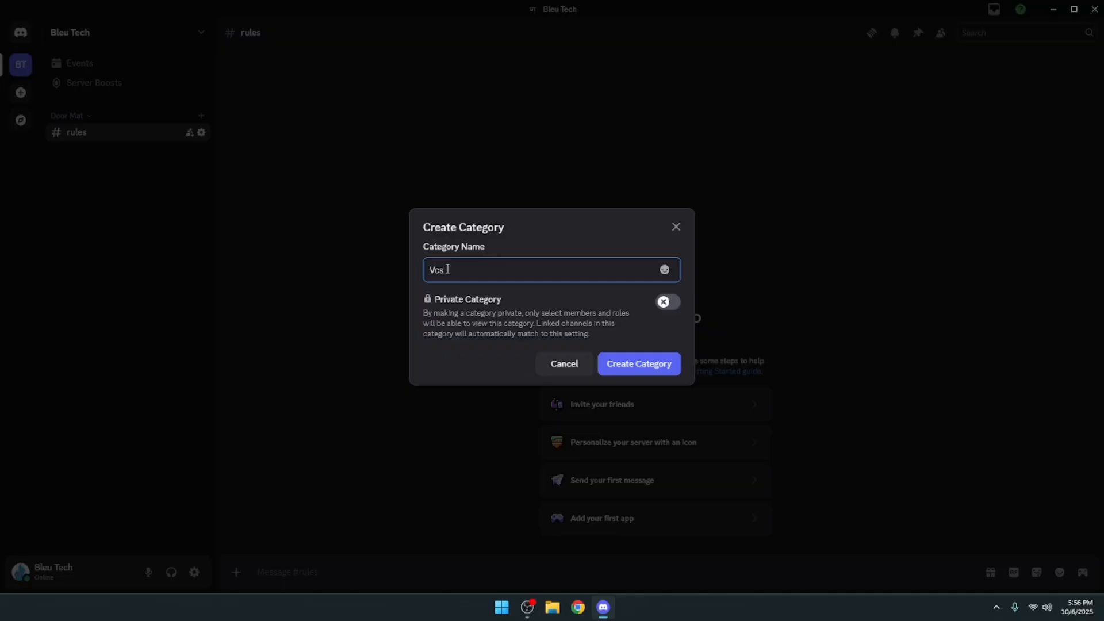
key("BackSpace")
key("BackSpace")
type("Cs")
key("Return")
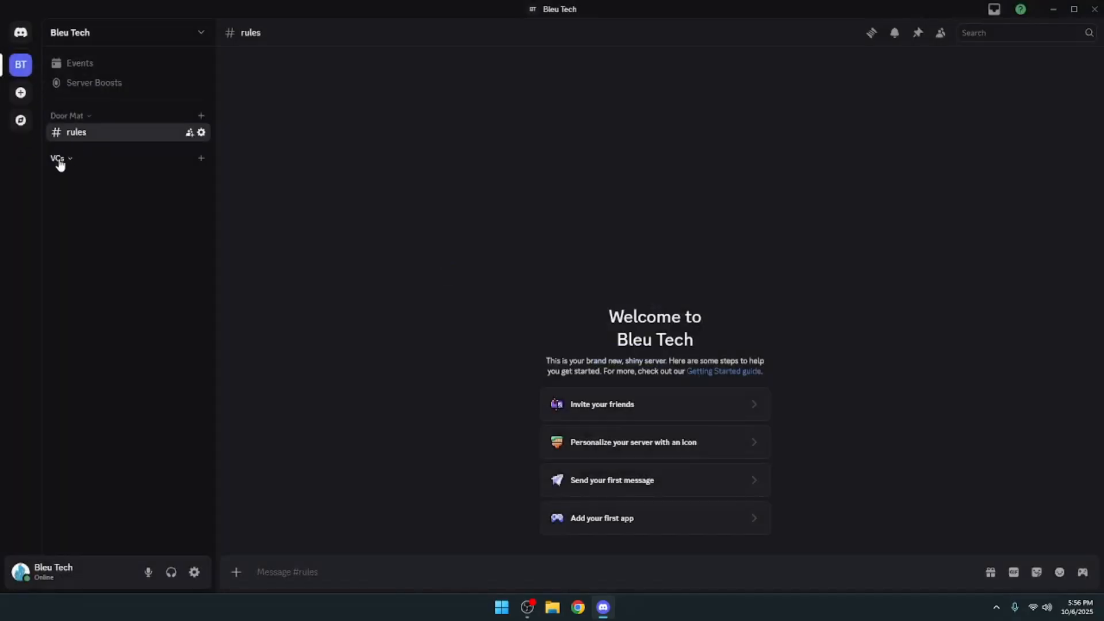
- Create a voice channel named "VC 1" in the VCs category
left_click(201, 161)
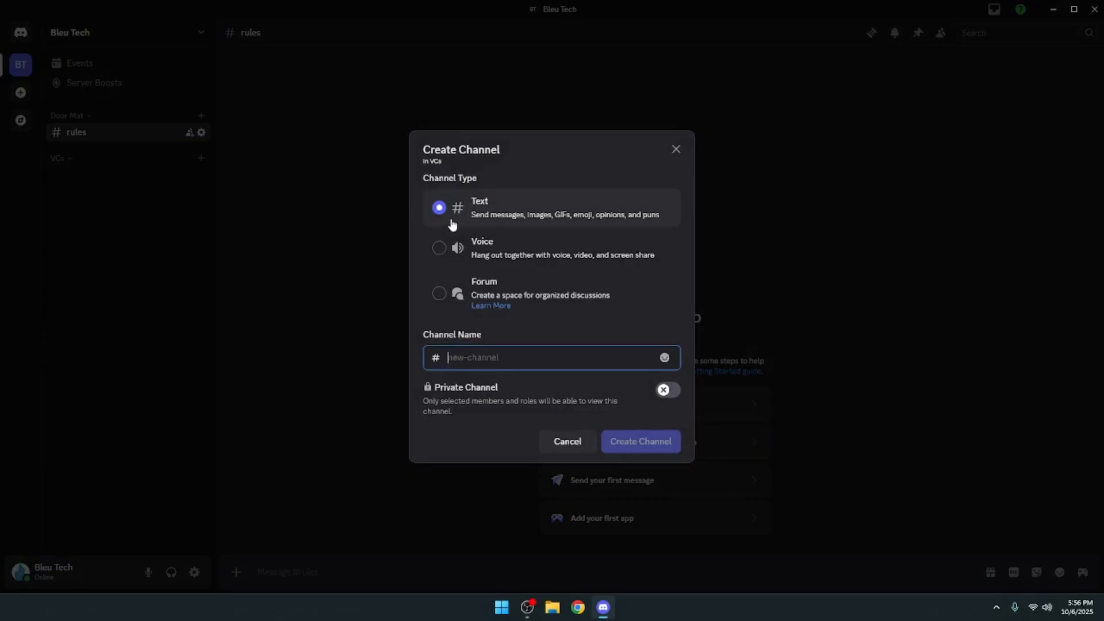
left_click(445, 253)
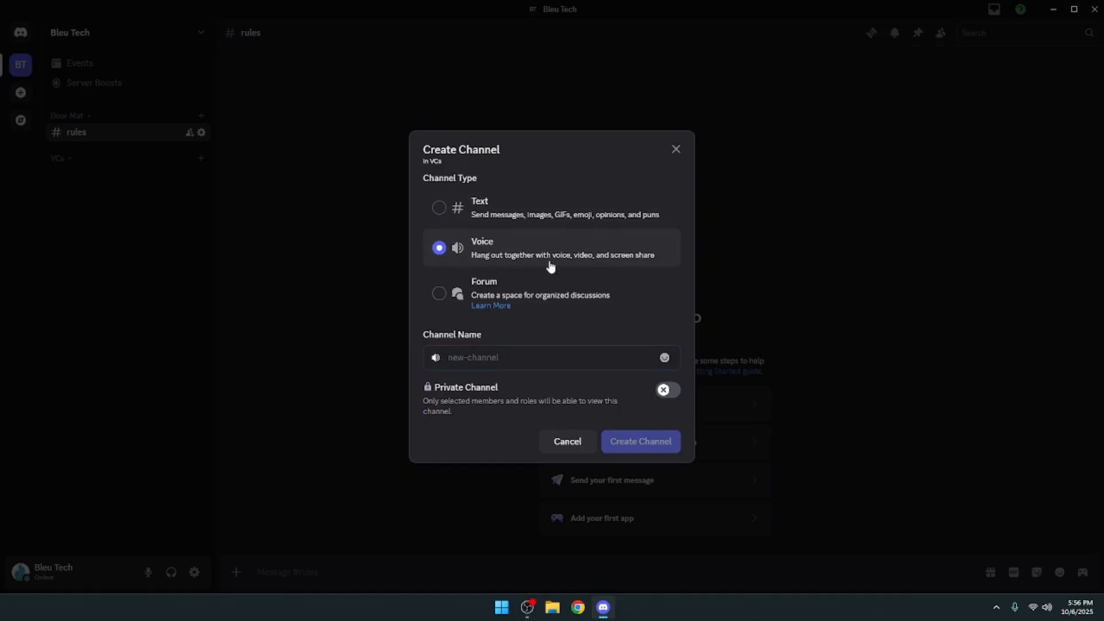
left_click(542, 353)
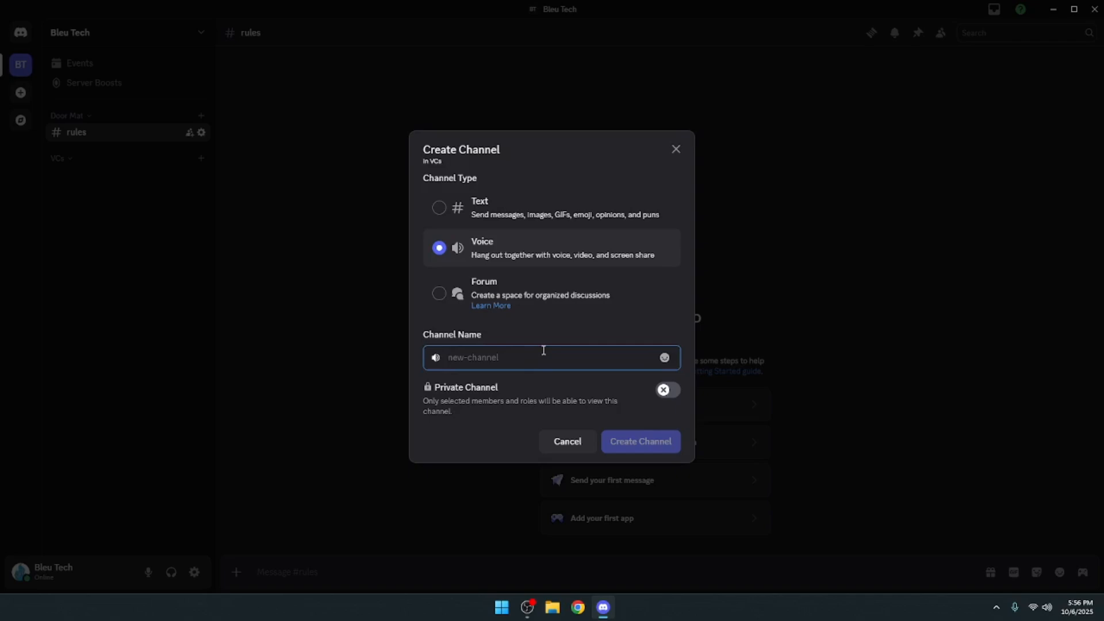
type("Vc 1")
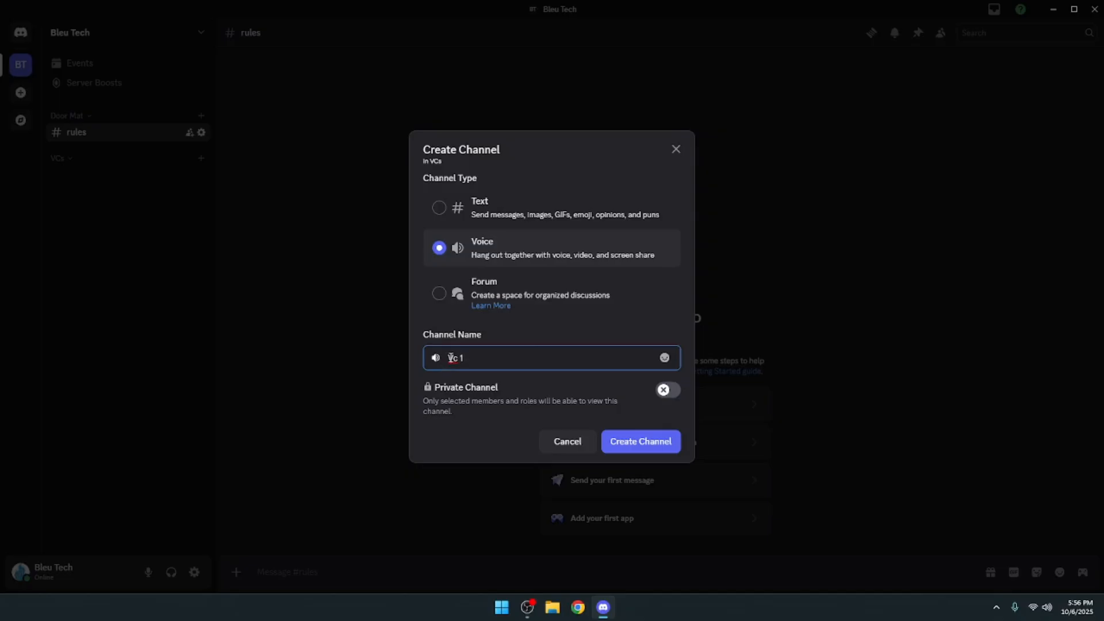
left_click_drag(453, 358, 448, 362)
left_click(462, 357)
key("BackSpace")
key("BackSpace")
type("C")
left_click(640, 441)
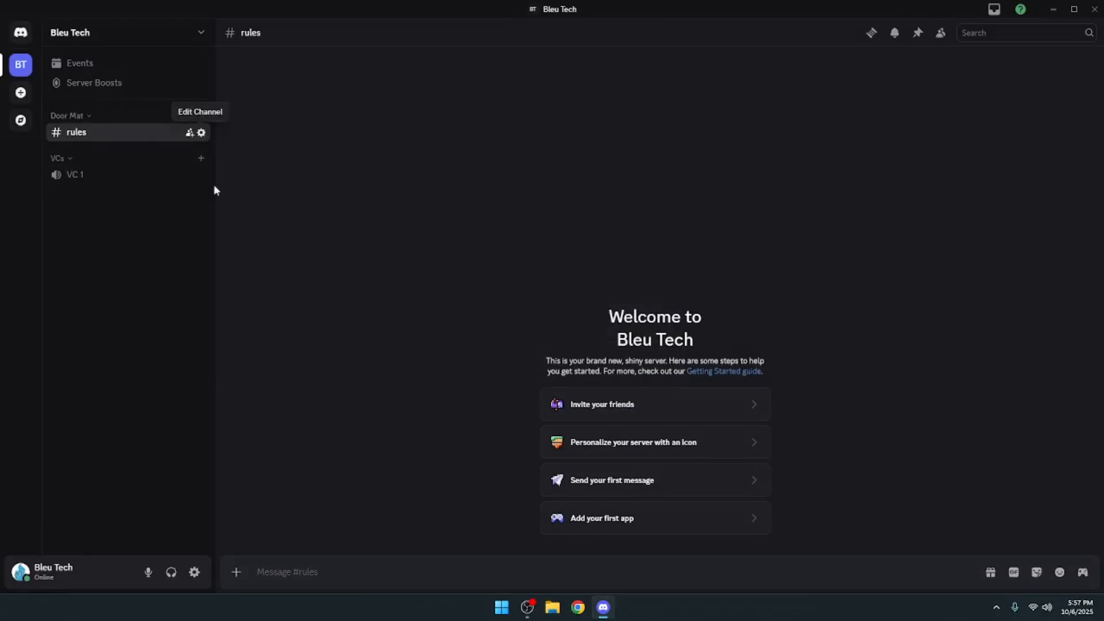
left_click(201, 133)
left_click(474, 107)
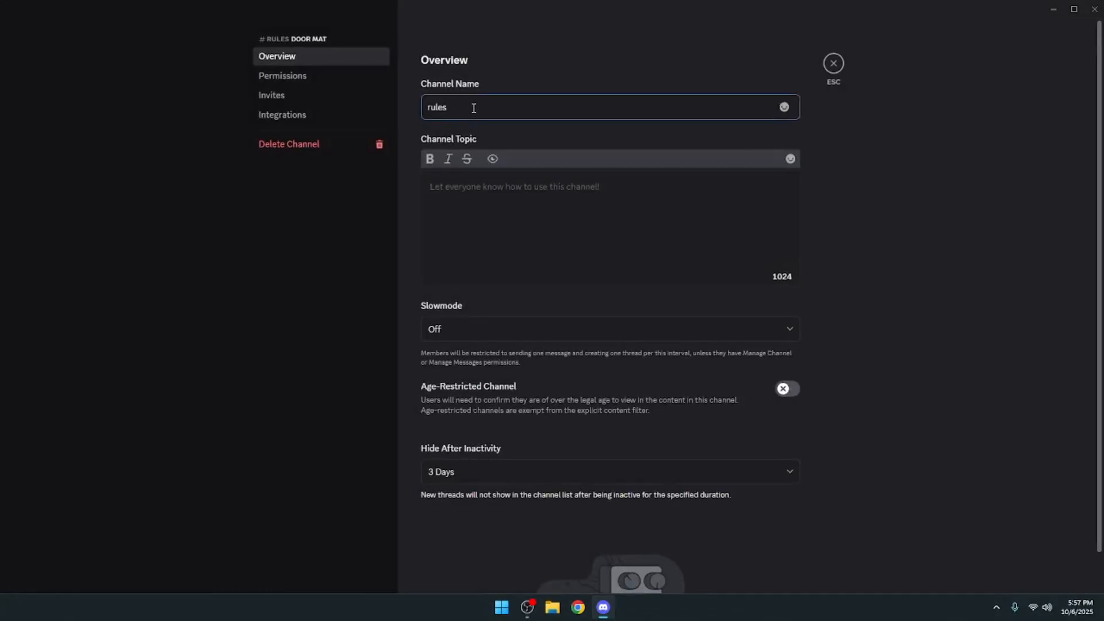
type("-")
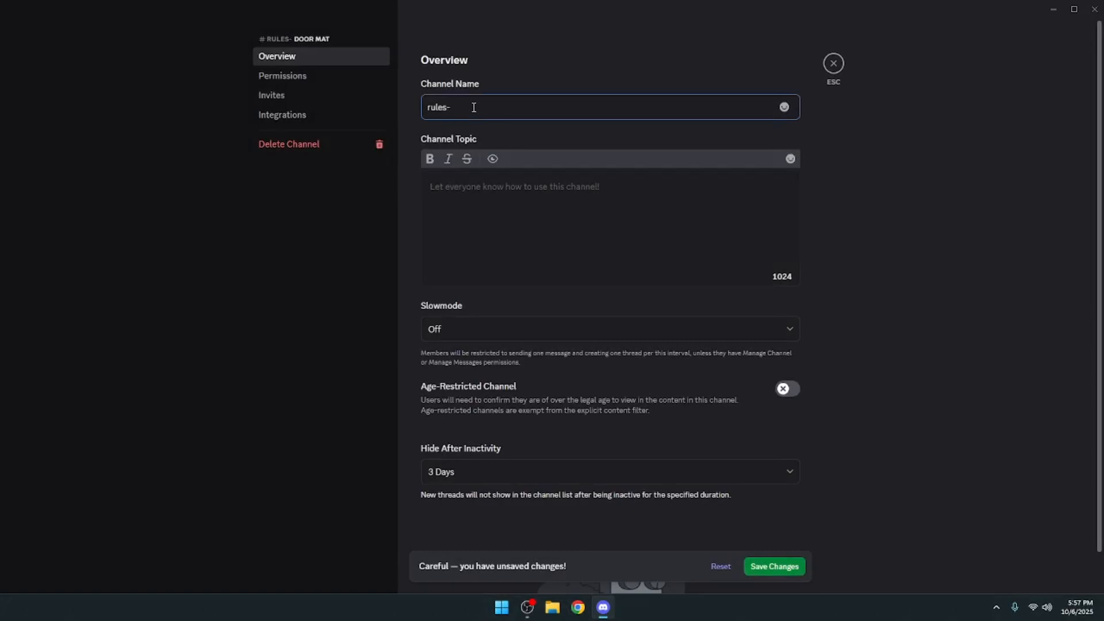
type("bfjt-")
key("BackSpace")
key("BackSpace")
key("BackSpace")
key("BackSpace")
key("BackSpace")
key("BackSpace")
key("BackSpace")
left_click(721, 567)
left_click(833, 66)
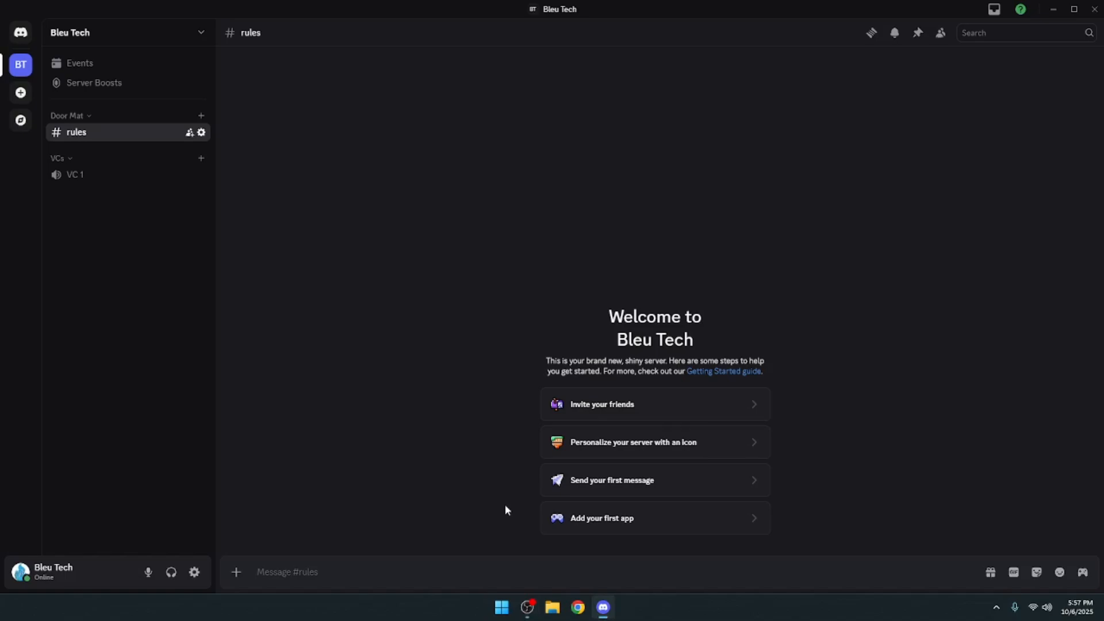
- Create a text channel named "news" in the Door Mat category
left_click(201, 118)
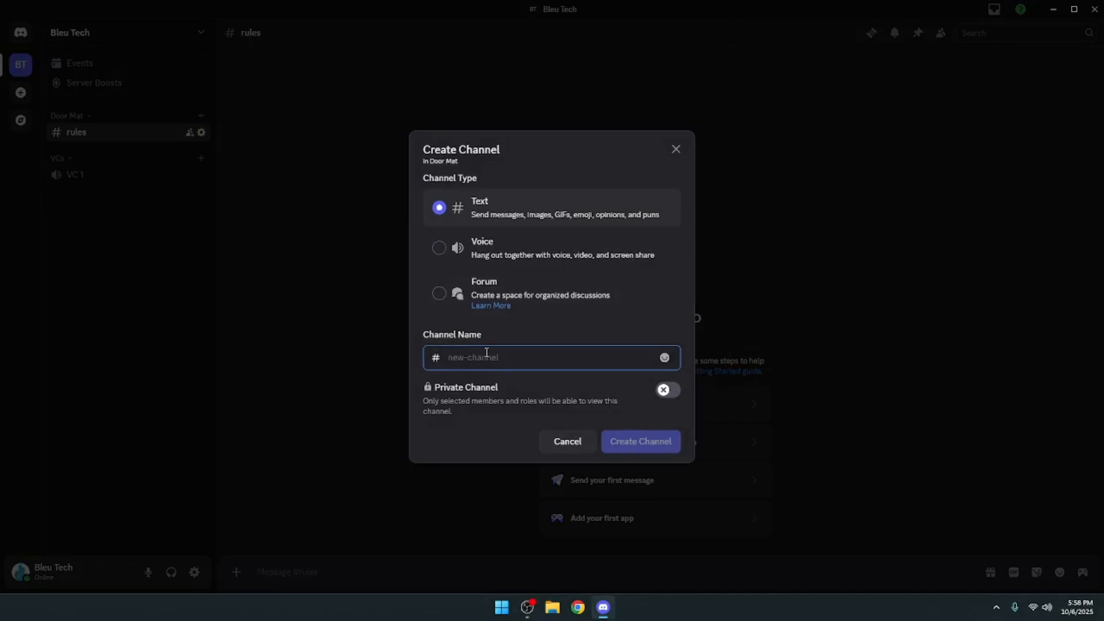
type("news-")
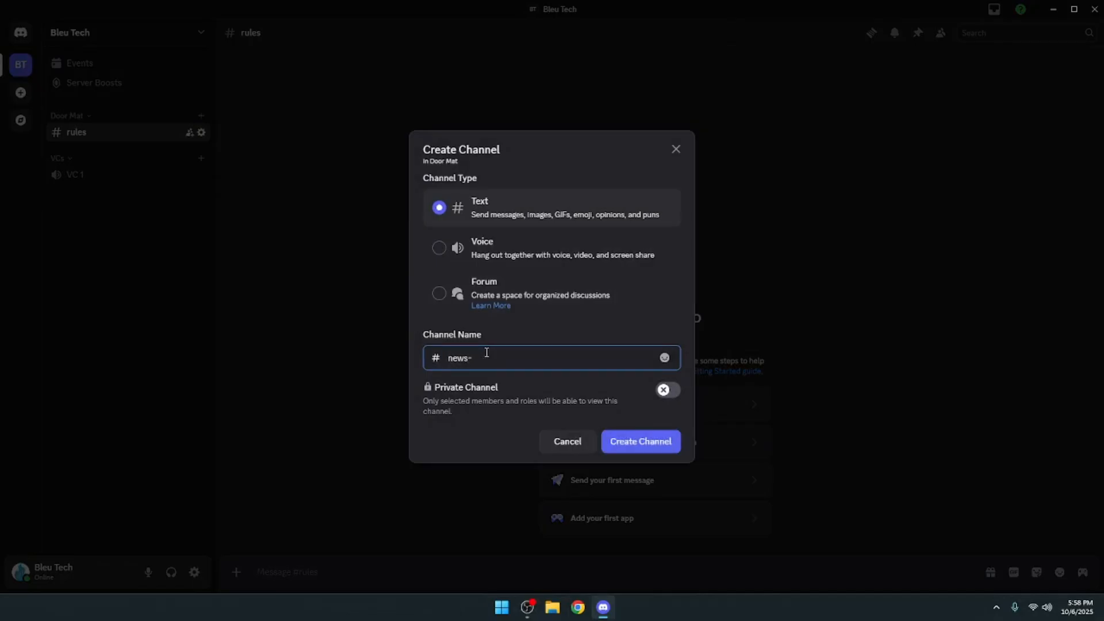
key("Return")
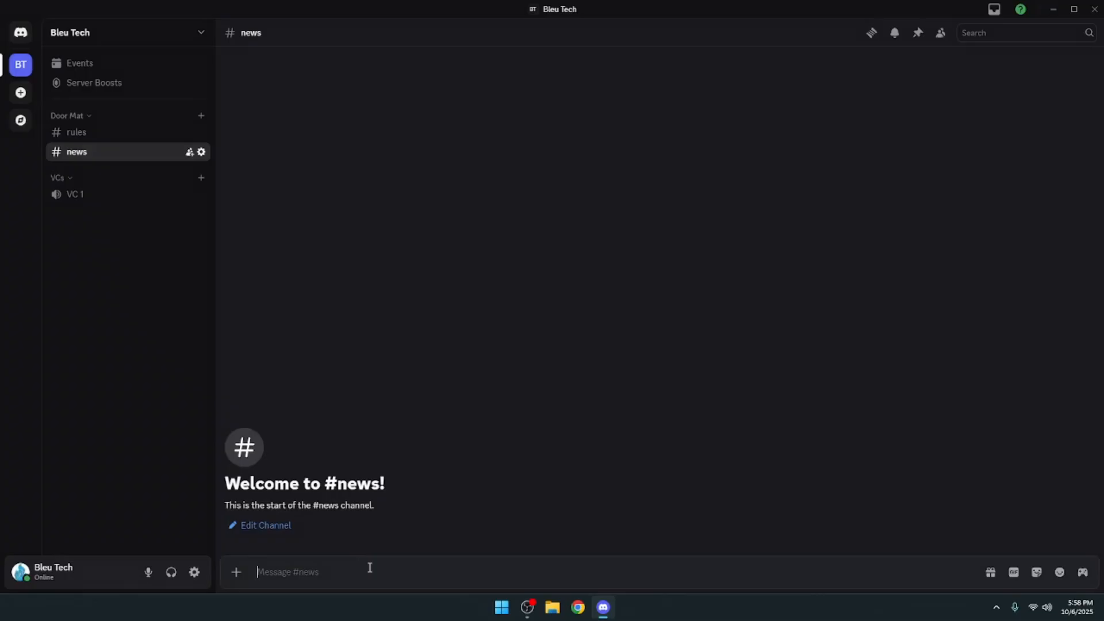
- Send the message "This will be news!!!" in the news channel
type("This will be news!!!")
key("Return")
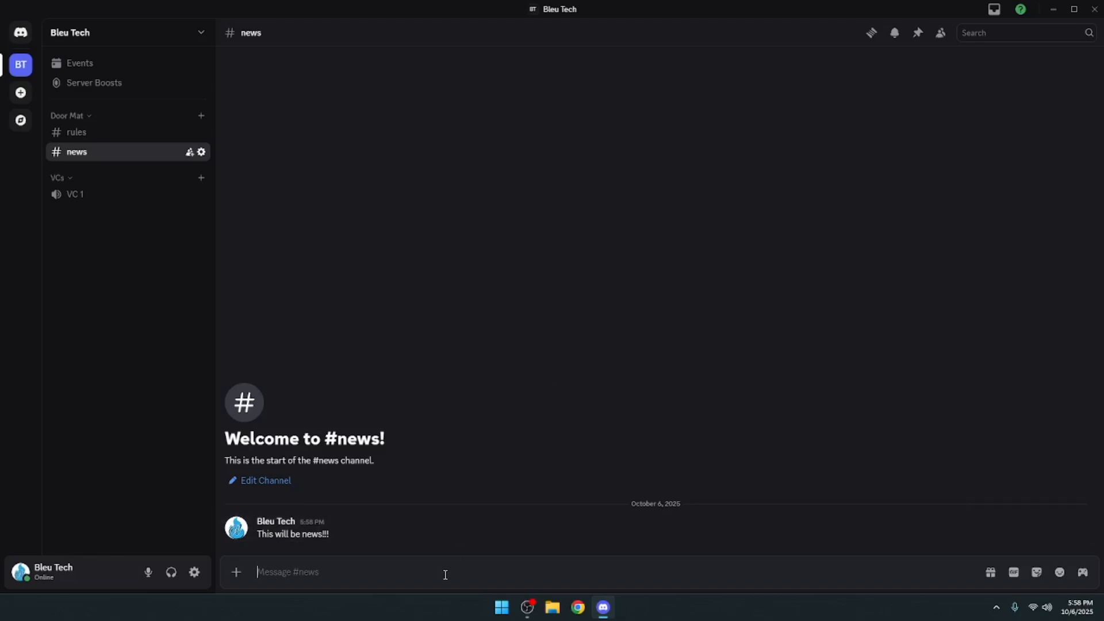
type("uodate")
key("BackSpace")
key("BackSpace")
key("BackSpace")
key("BackSpace")
key("BackSpace")
key("BackSpace")
- Open the server settings, try the dark gray banner on the server profile, and discard the unsaved banner change
left_click(200, 35)
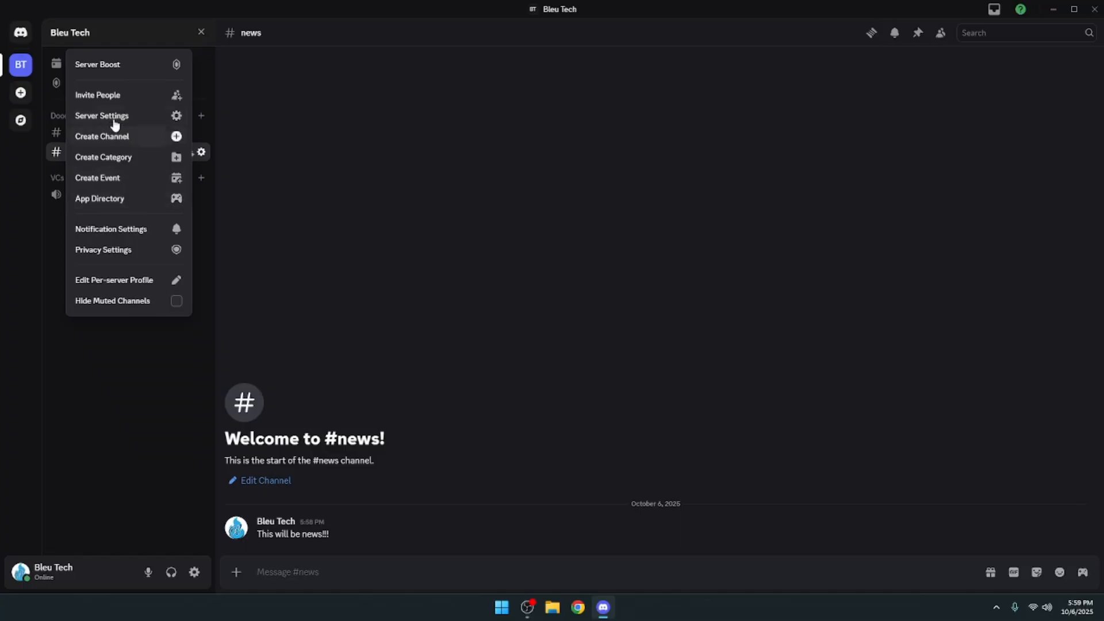
left_click(131, 123)
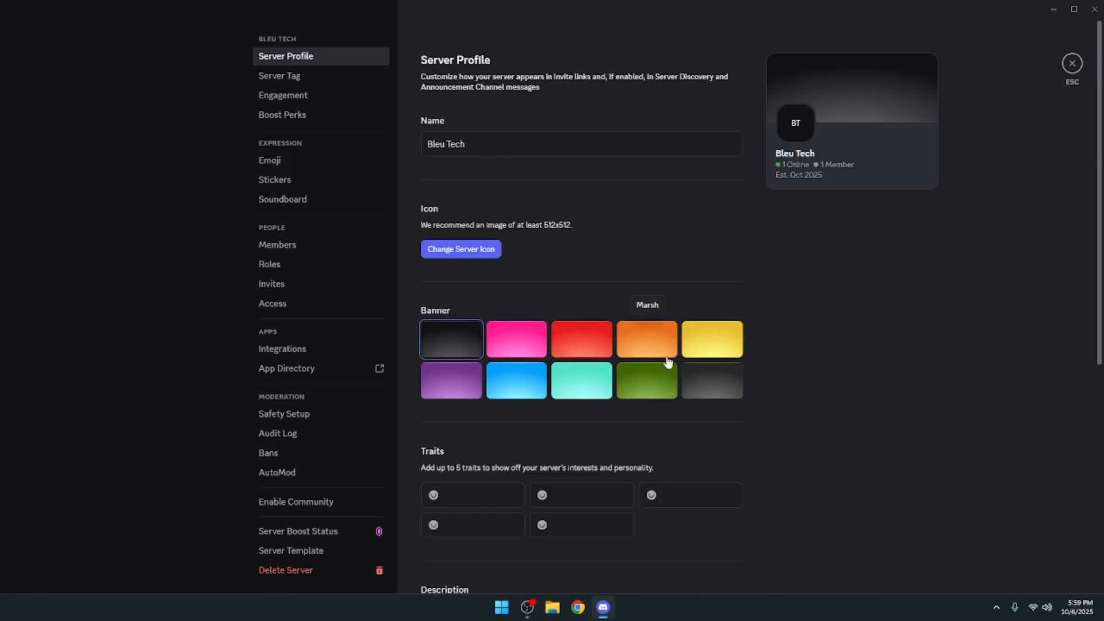
left_click(712, 384)
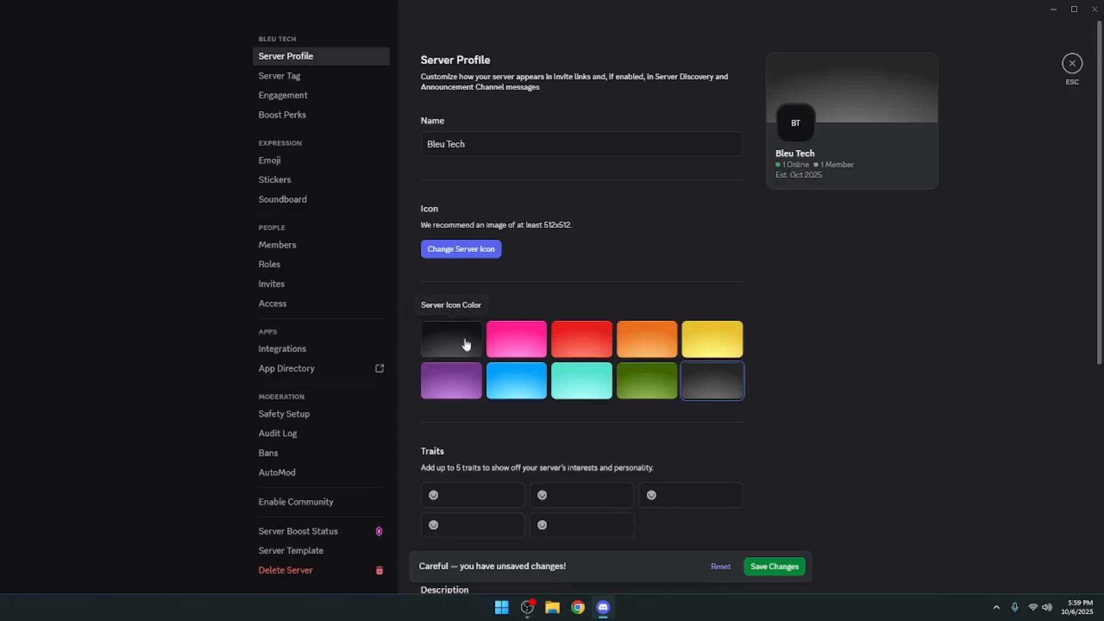
left_click(462, 344)
left_click(702, 387)
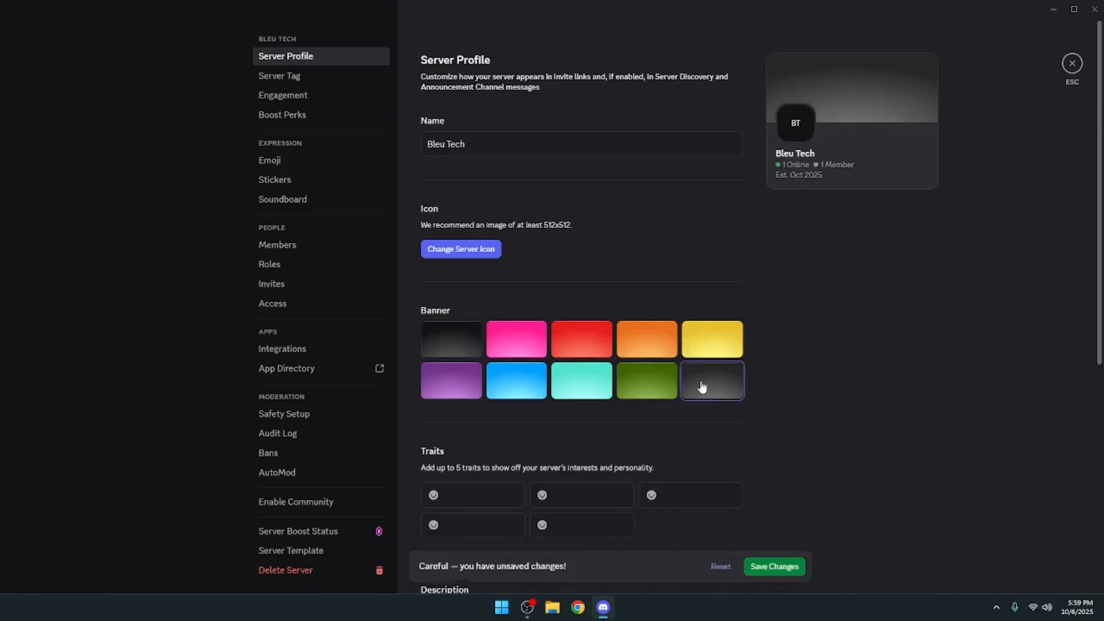
left_click(717, 565)
- Review the server profile's traits, description, games and private profile options, and look at the Server Tag settings
scroll(642, 455, "down", 3)
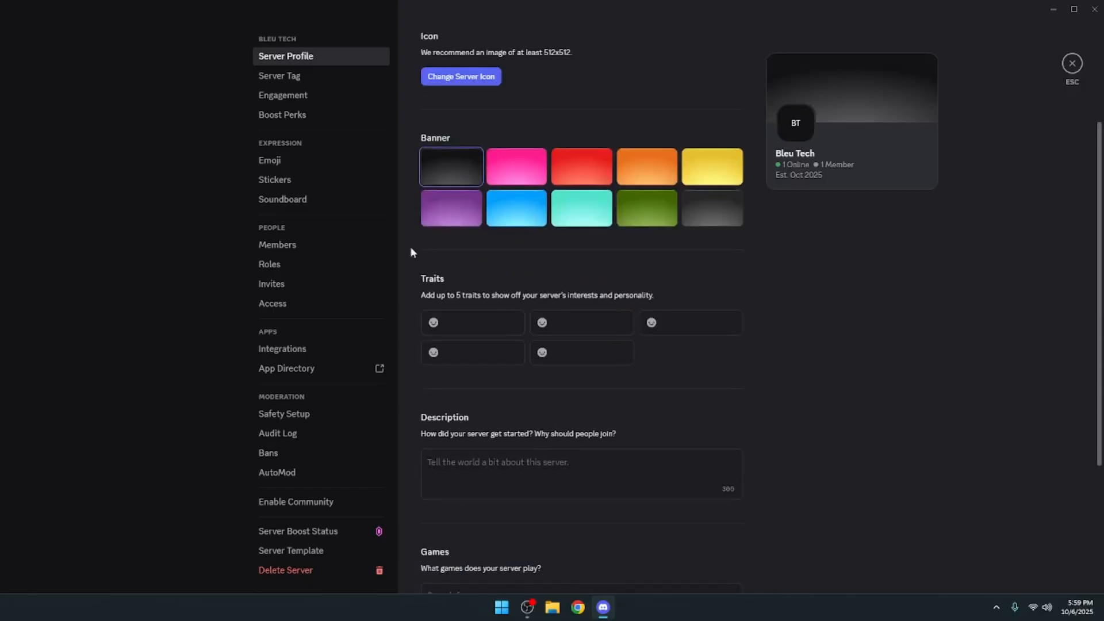
scroll(477, 478, "down", 3)
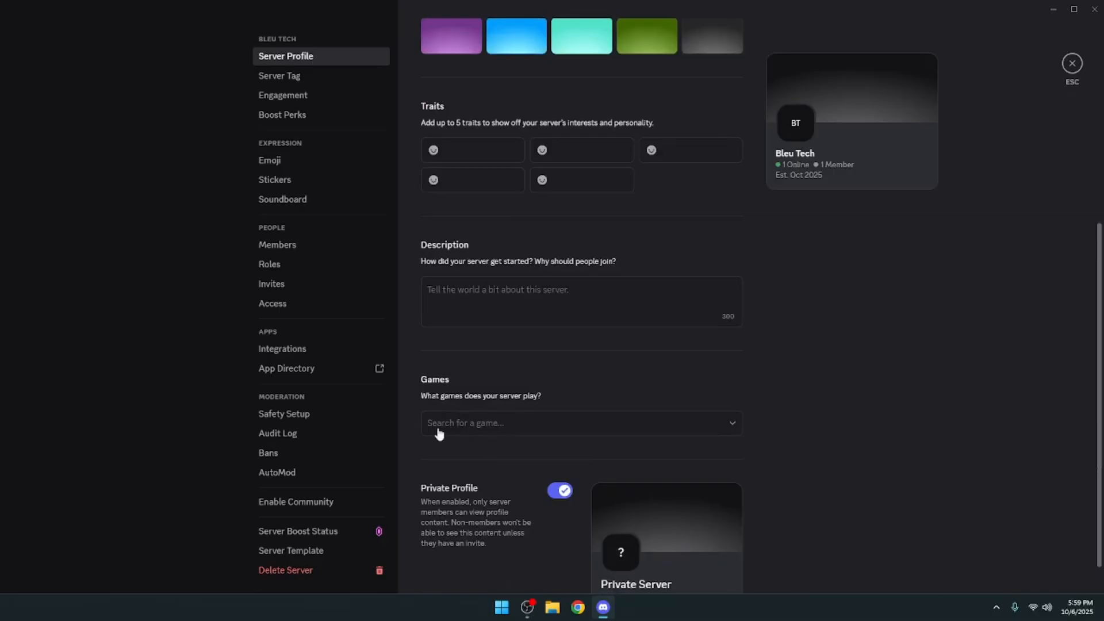
scroll(598, 460, "down", 1)
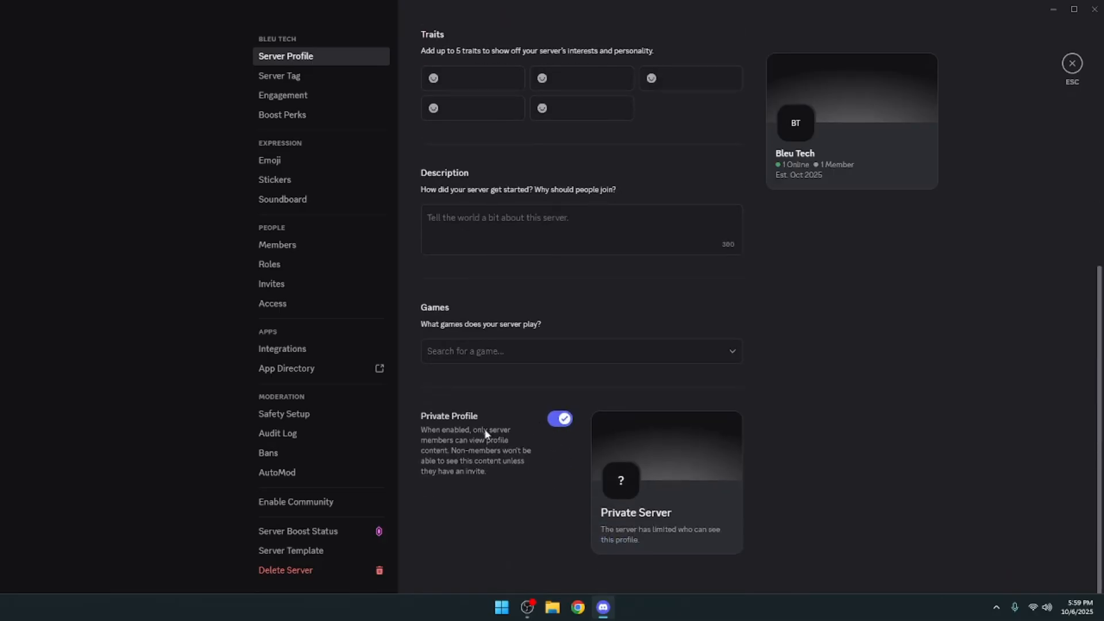
scroll(483, 431, "up", 3)
scroll(481, 392, "down", 3)
scroll(512, 440, "up", 7)
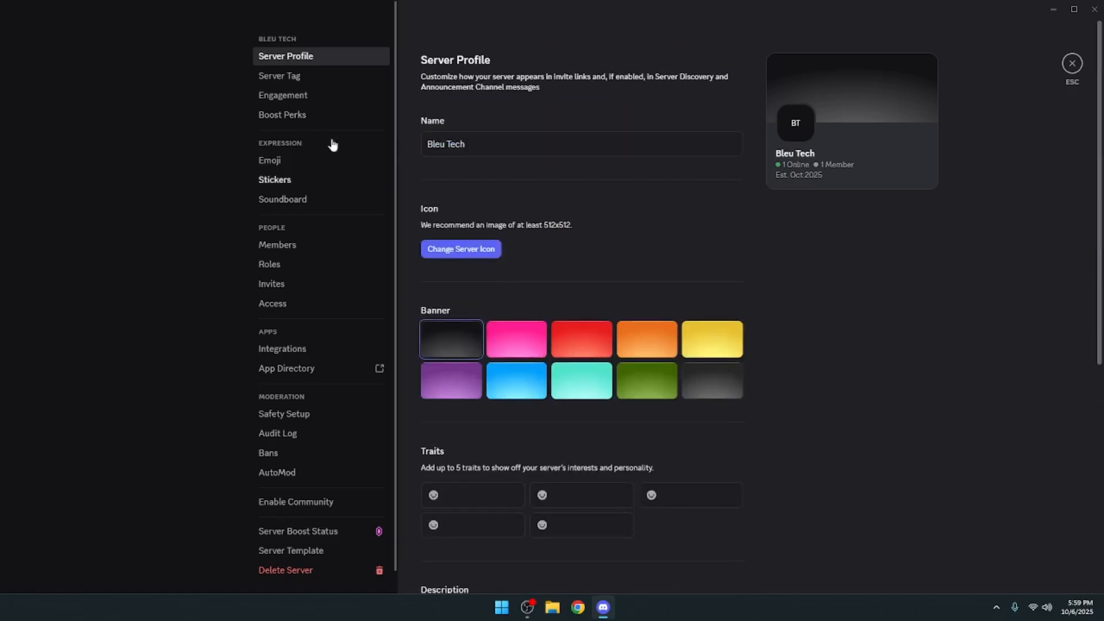
left_click(272, 77)
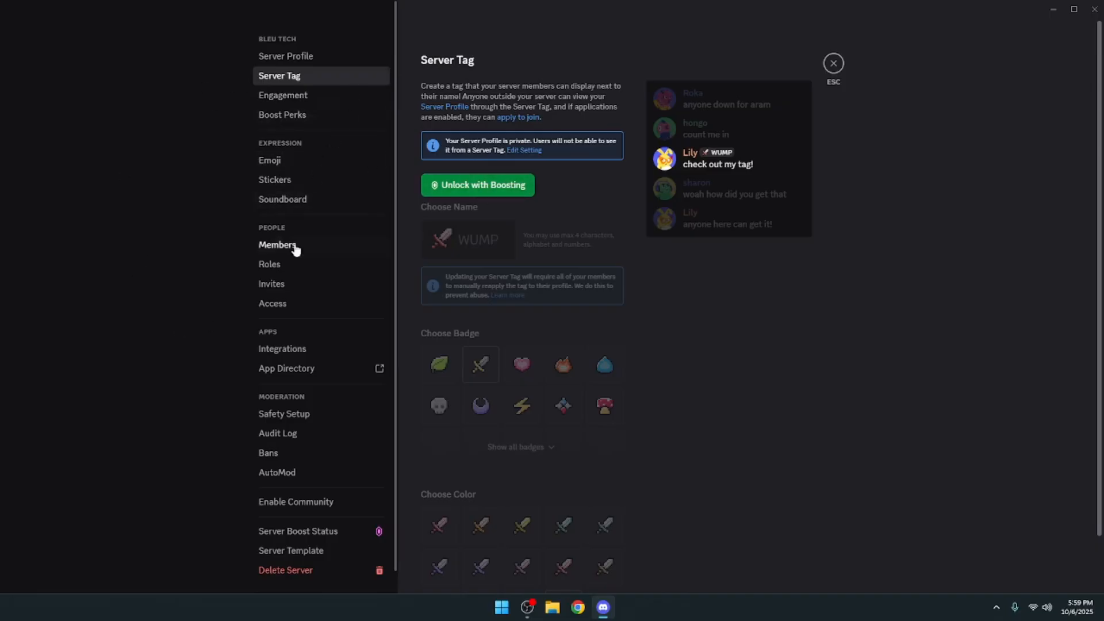
left_click(292, 266)
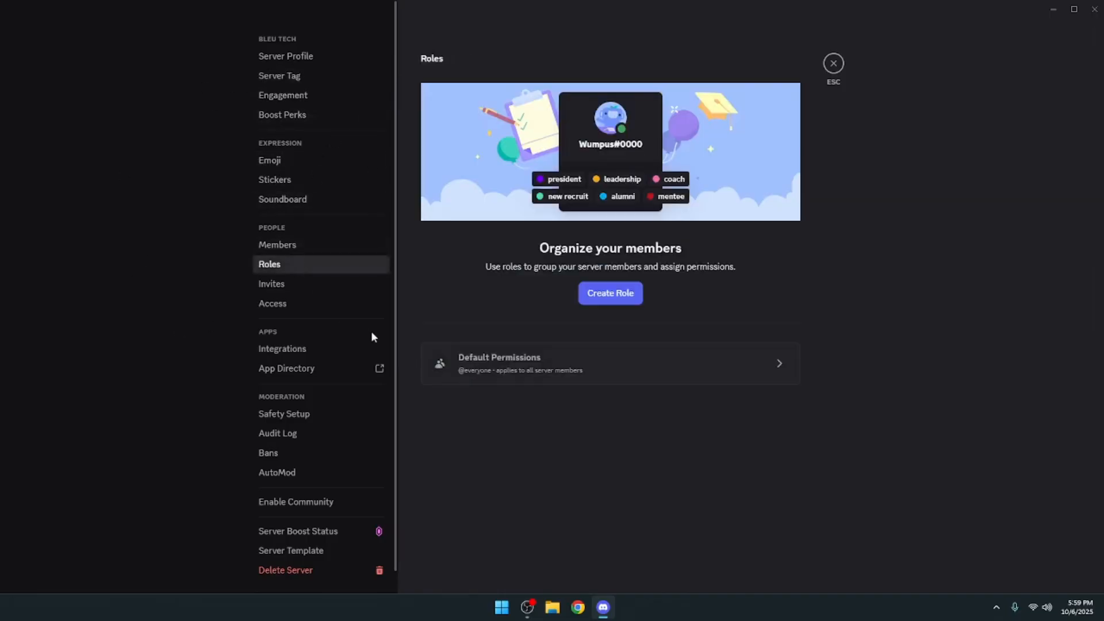
left_click(564, 370)
scroll(620, 190, "down", 5)
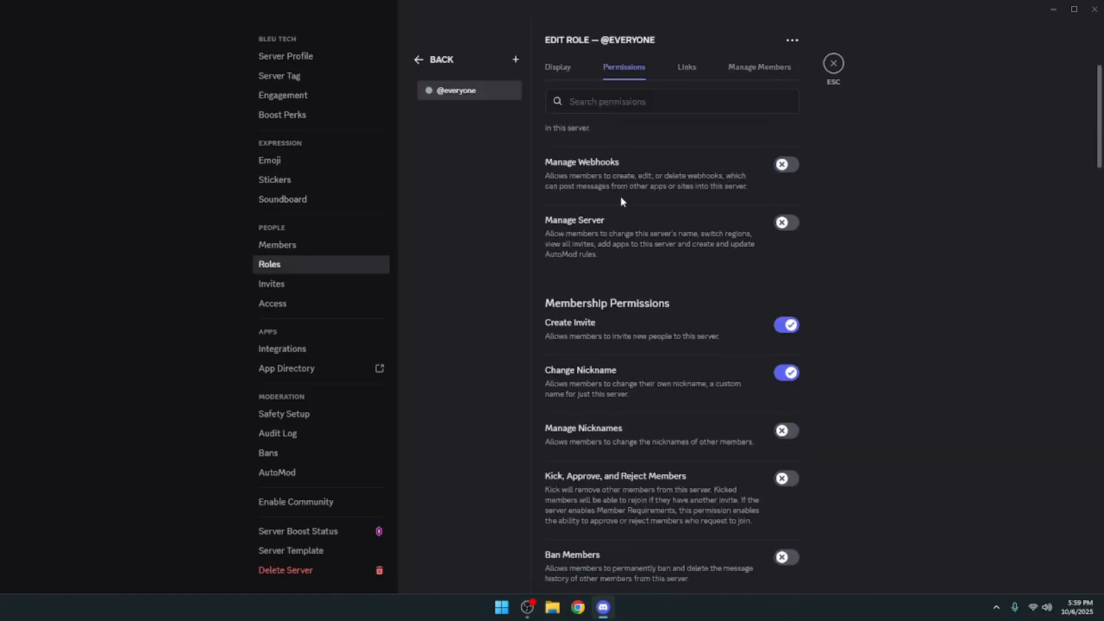
scroll(620, 197, "up", 5)
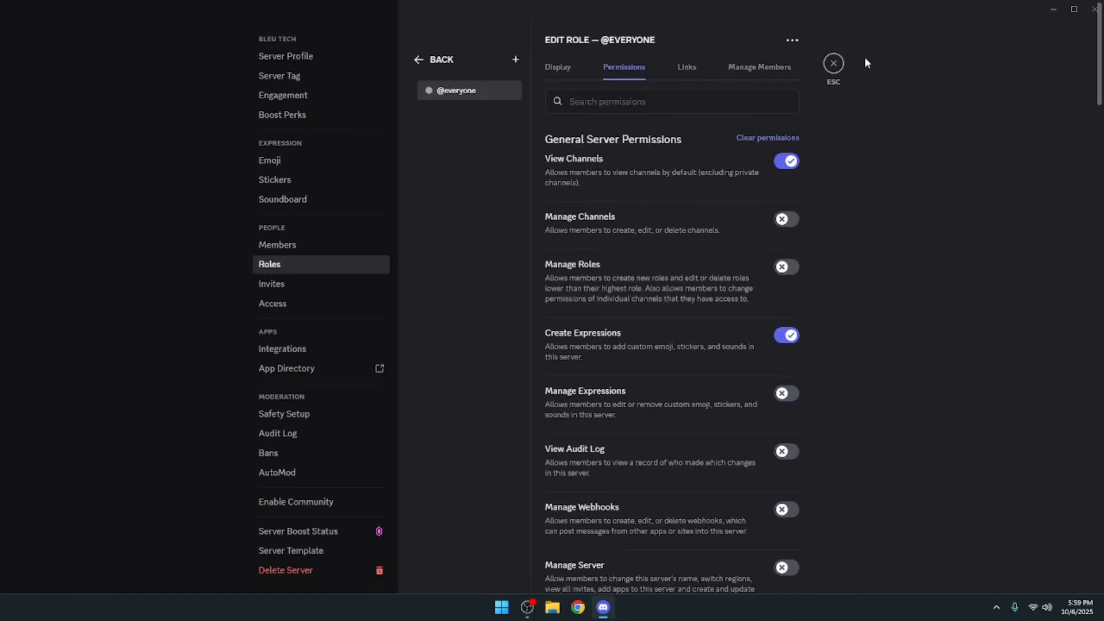
left_click(833, 63)
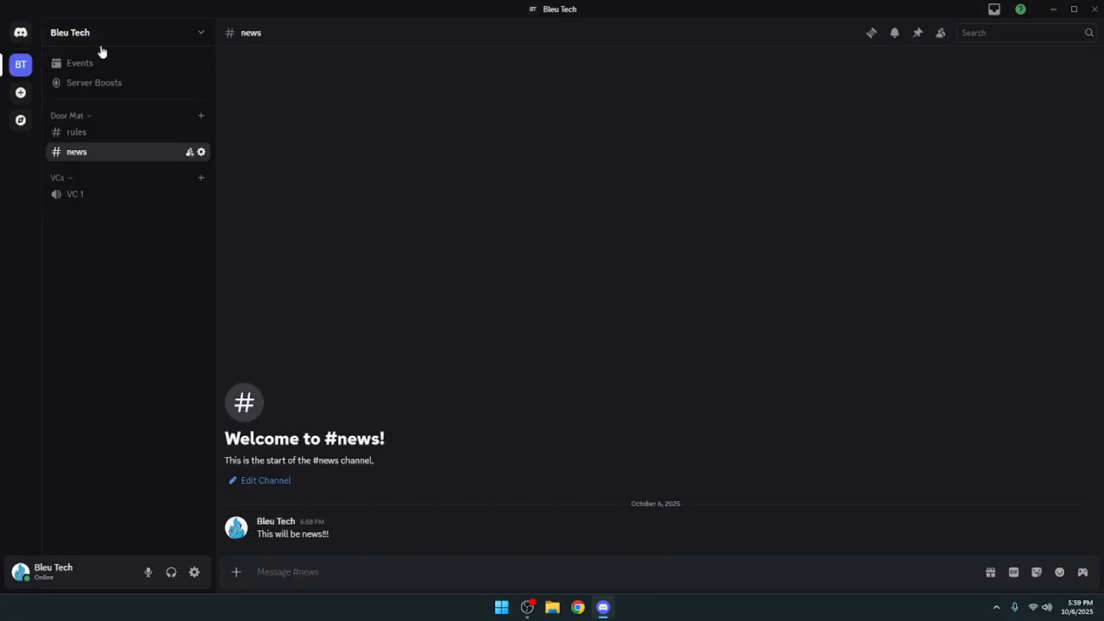
- Create a new server role named "Every Body"
left_click(101, 35)
left_click(339, 238)
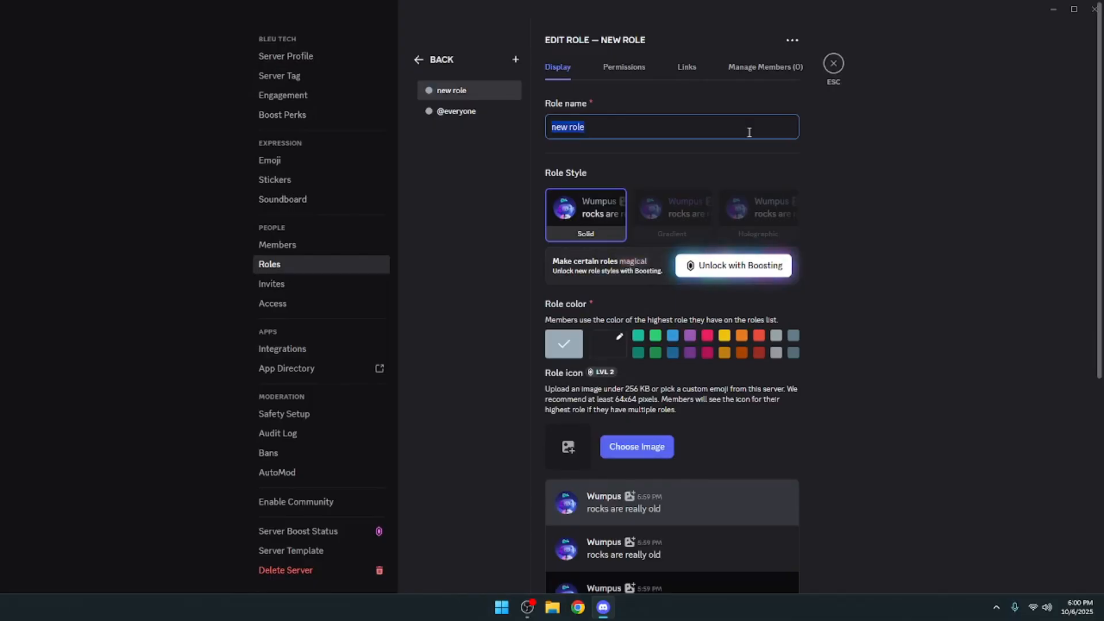
type("Every")
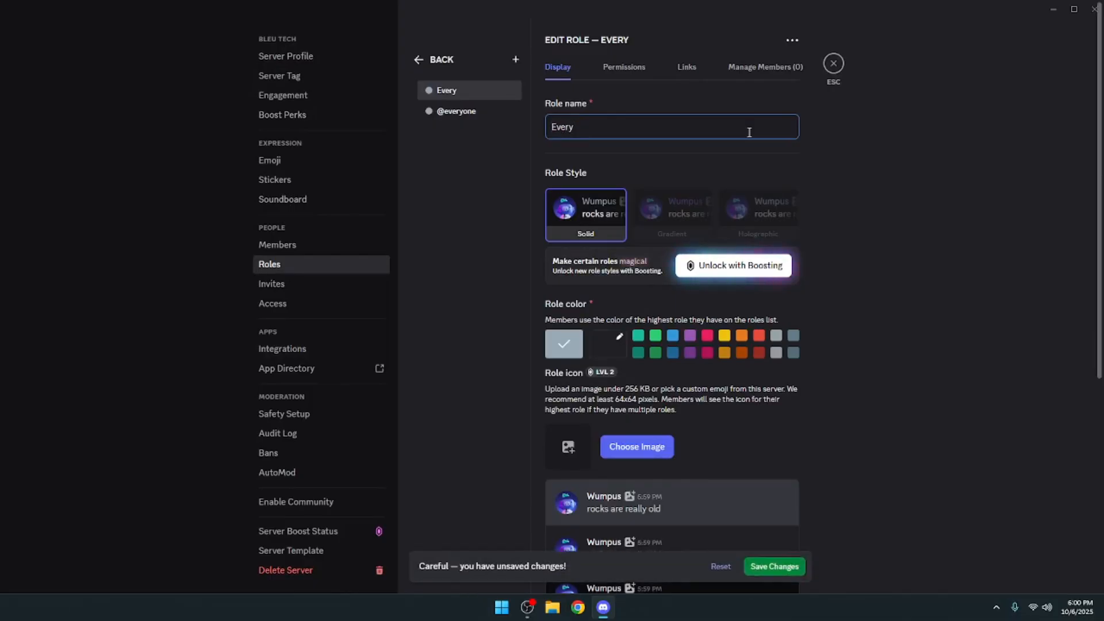
type(" BODY")
key("BackSpace")
key("BackSpace")
key("BackSpace")
type("ody")
- Try the yellow and dark blue preset colors on the Every Body role and return it to the default color
left_click(724, 337)
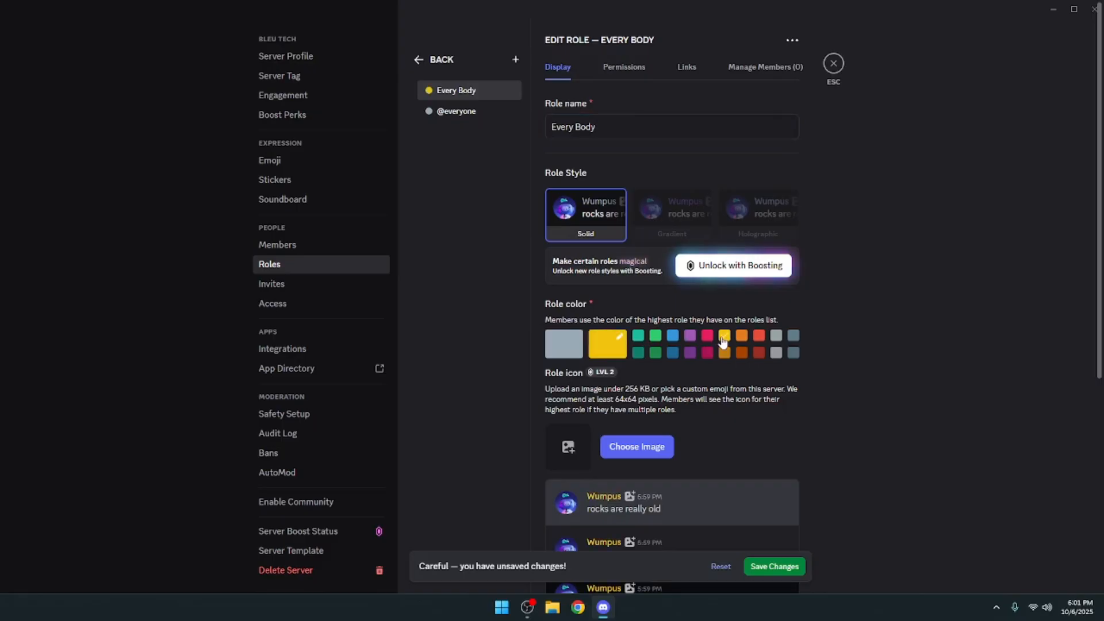
left_click(674, 354)
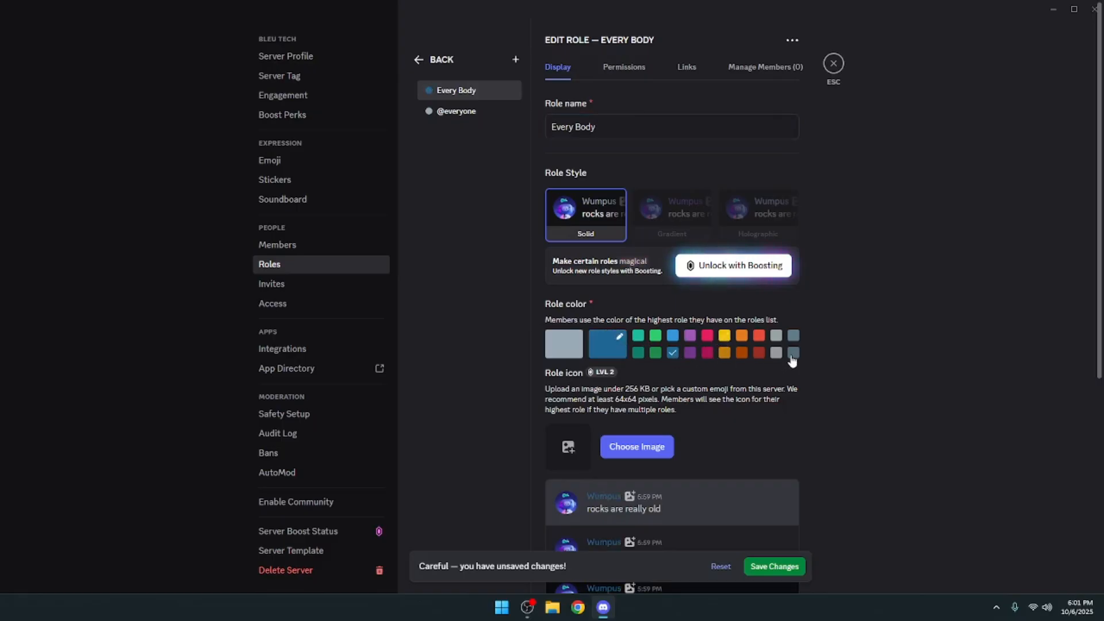
left_click(575, 343)
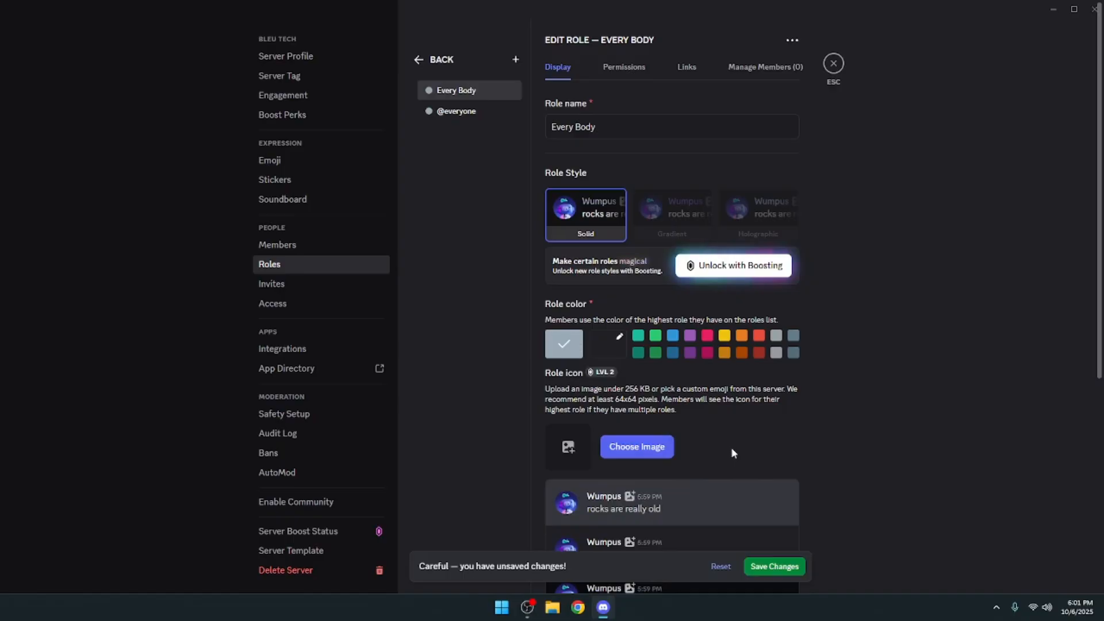
scroll(732, 452, "down", 4)
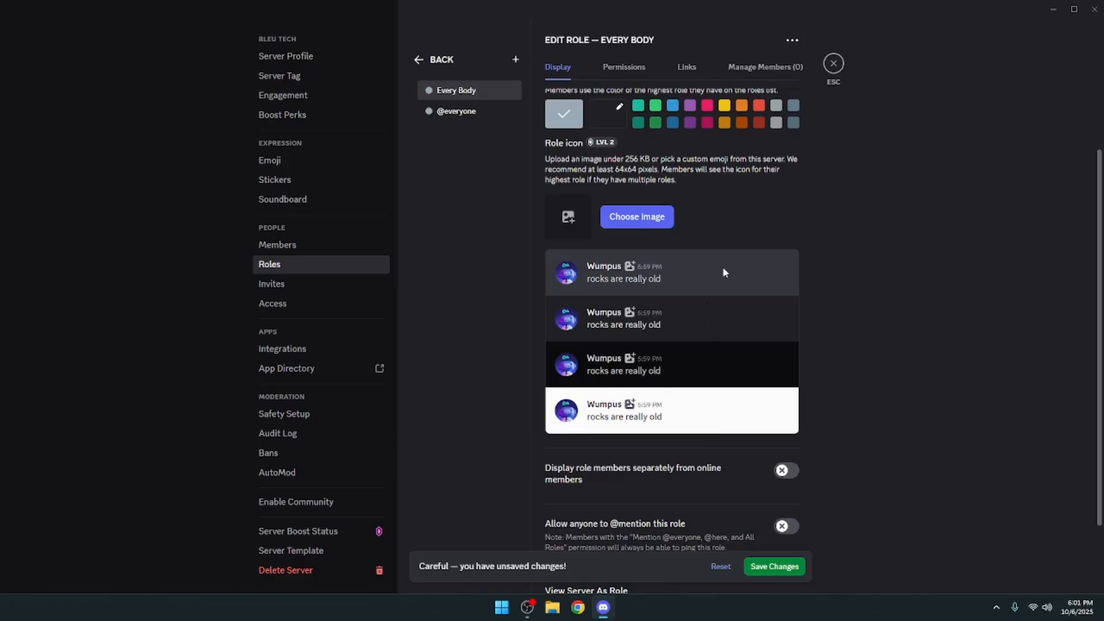
scroll(724, 331, "up", 5)
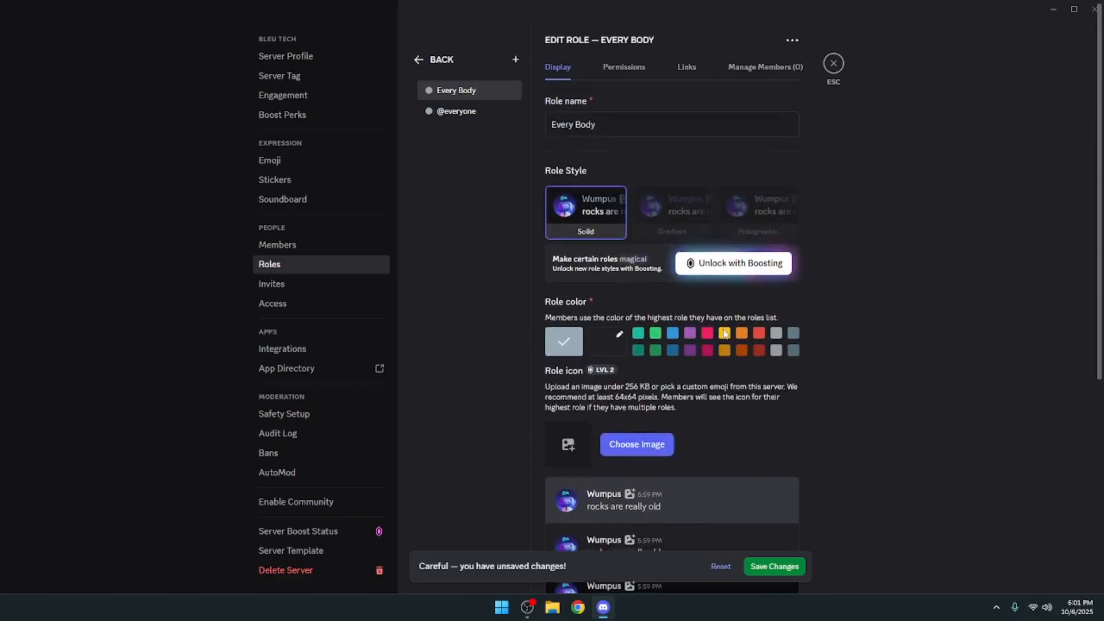
- Set a custom bright blue color, 00b2ff, for the Every Body role
left_click(605, 351)
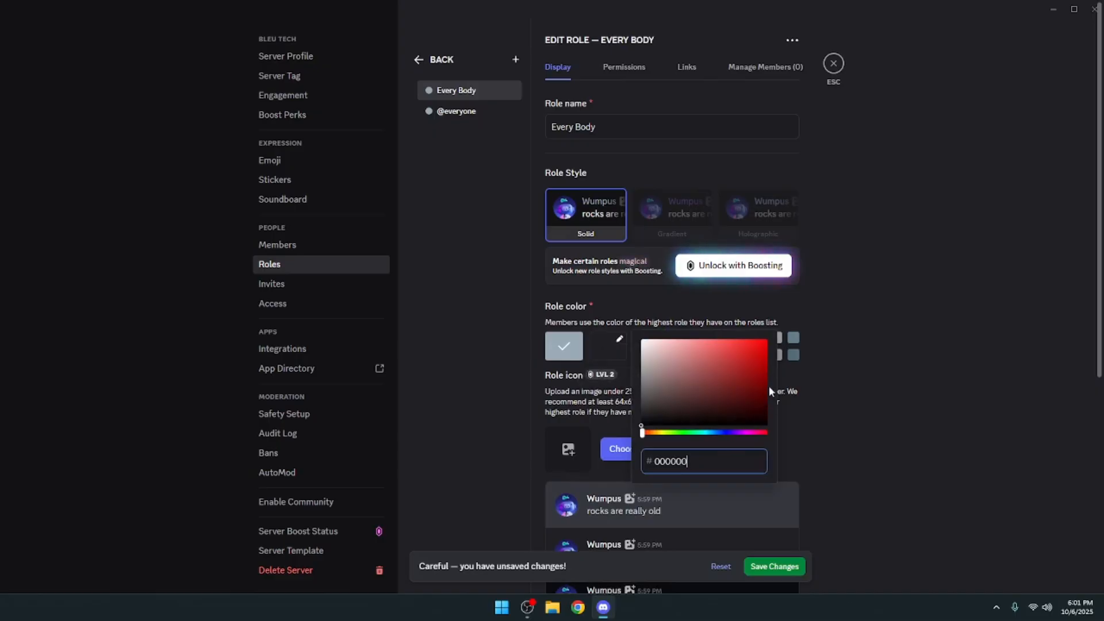
key("ctrl+a")
type("h5trg6")
left_click(762, 440)
double_click(732, 457)
key("BackSpace")
left_click(712, 433)
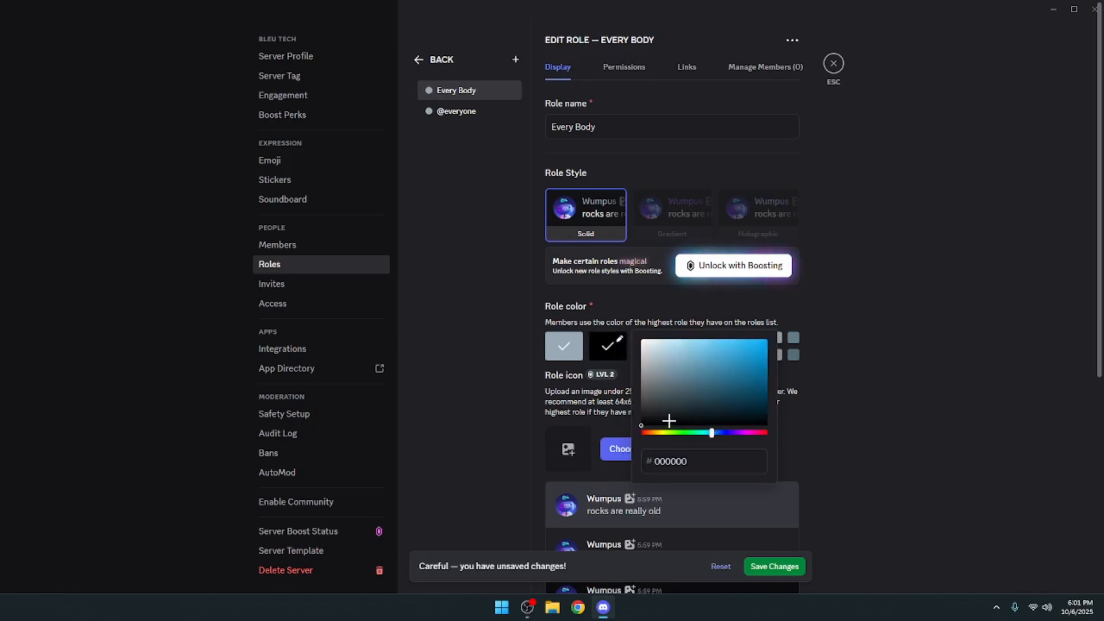
left_click_drag(668, 419, 827, 335)
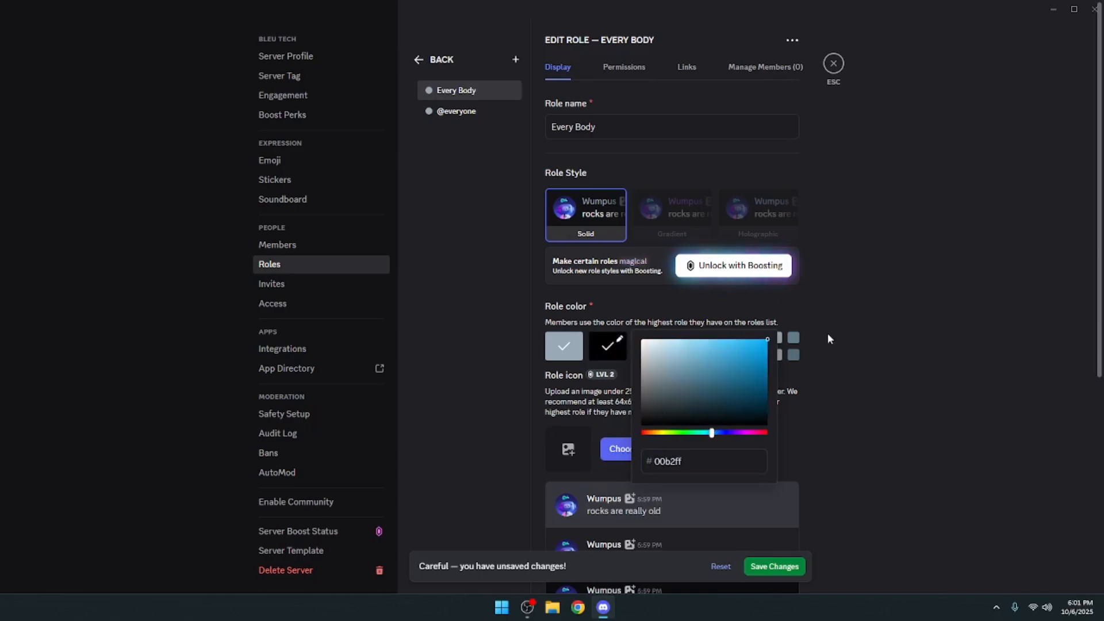
left_click(828, 402)
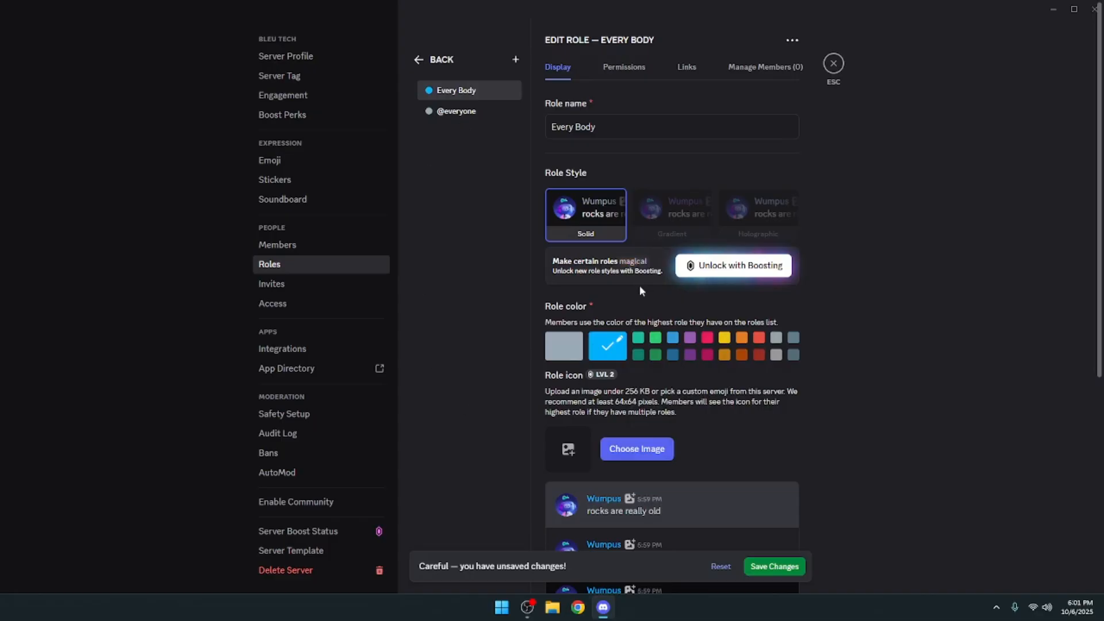
- Turn on displaying the Every Body role's members separately from online members
scroll(623, 423, "down", 3)
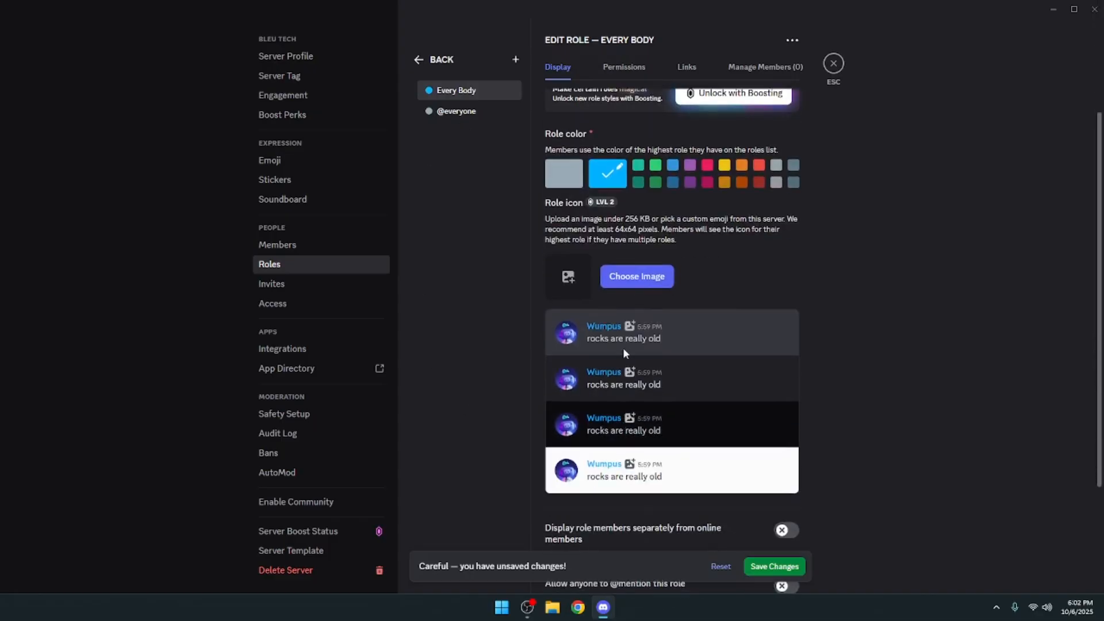
scroll(613, 381, "down", 2)
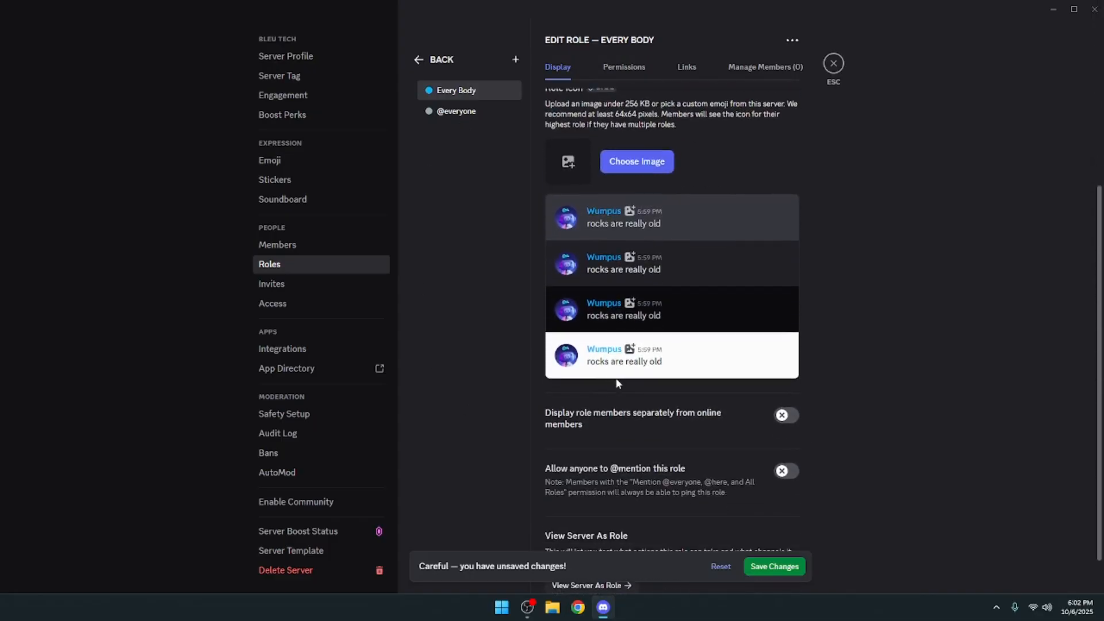
scroll(617, 383, "down", 1)
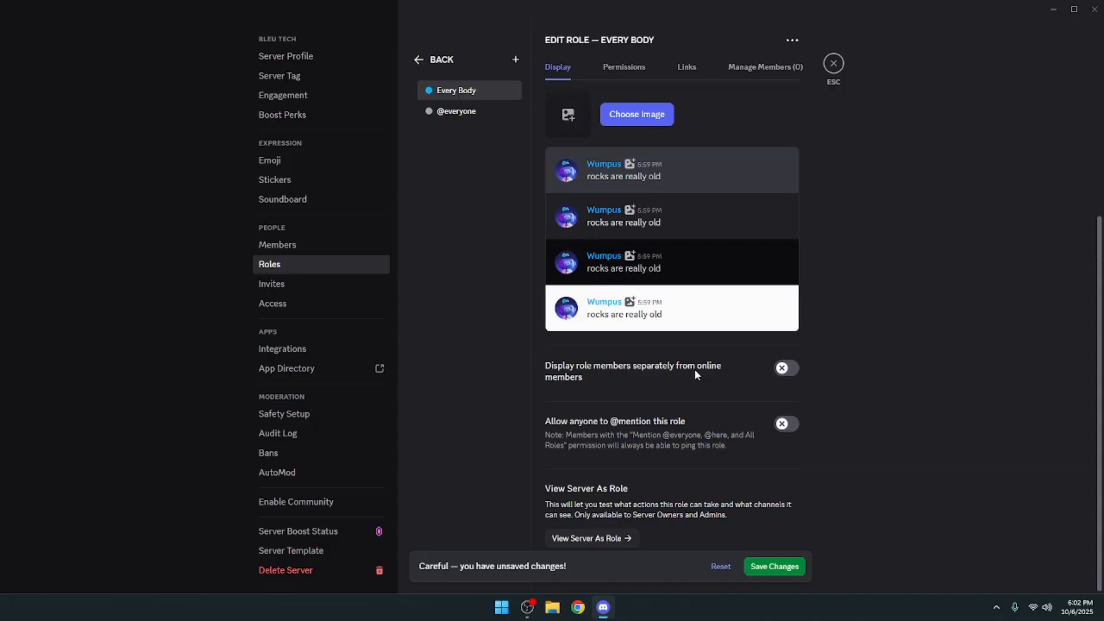
scroll(695, 374, "up", 1)
scroll(697, 375, "down", 1)
left_click(783, 370)
scroll(659, 376, "up", 5)
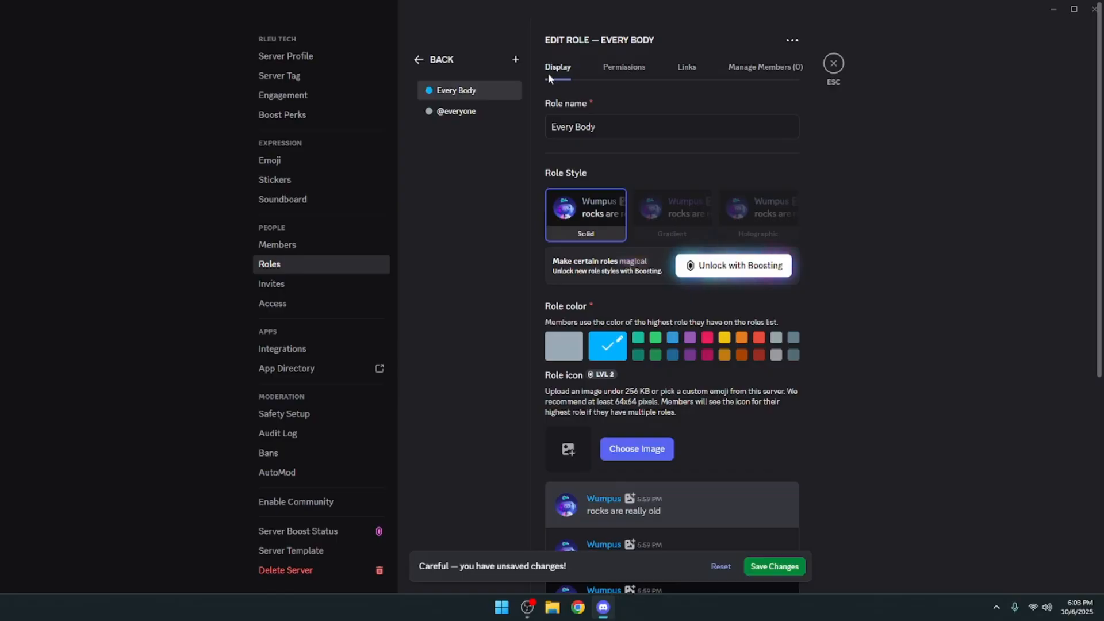
- Allow the Every Body role to send messages and create posts in text channels
left_click(614, 74)
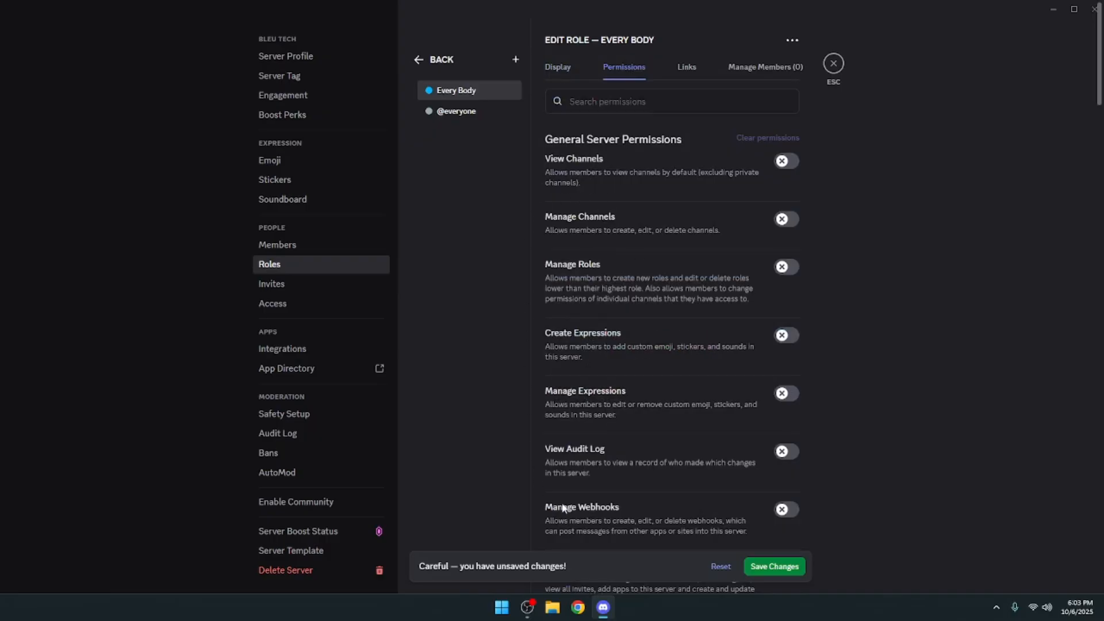
scroll(683, 291, "down", 6)
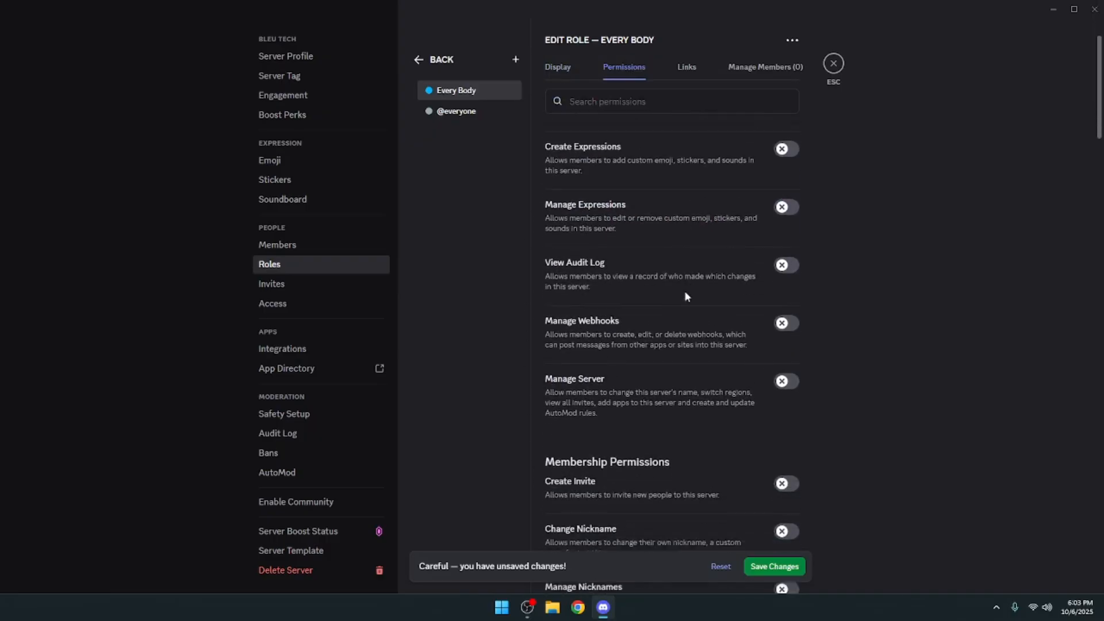
scroll(687, 297, "down", 4)
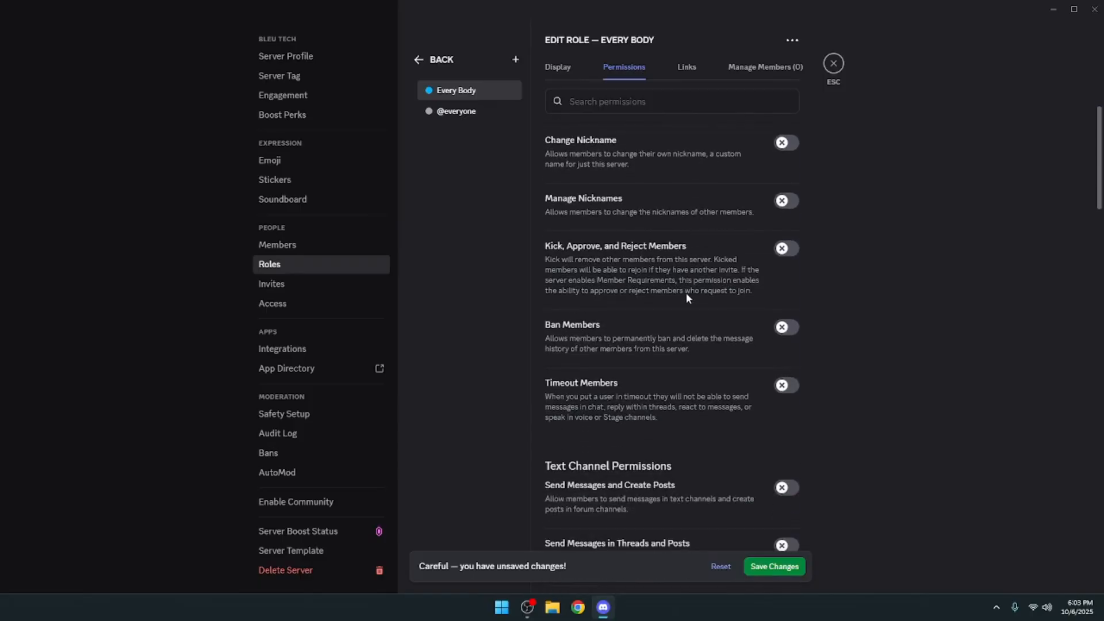
scroll(686, 292, "down", 2)
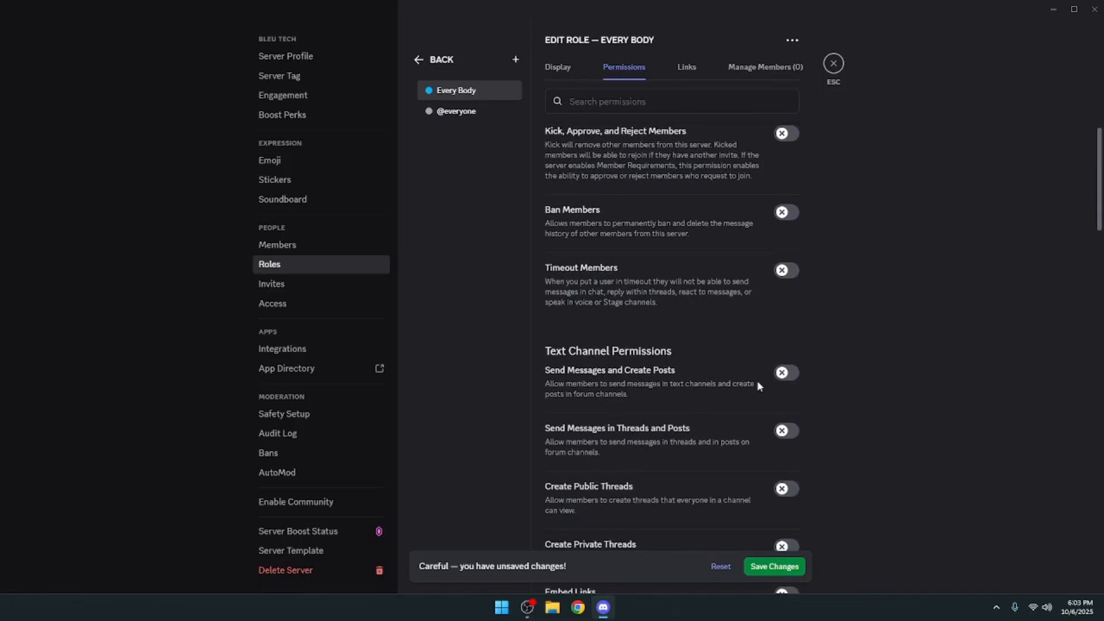
left_click(786, 372)
- Enable the Embed Links, Attach Files and Add Reactions permissions for the Every Body role
scroll(633, 375, "down", 3)
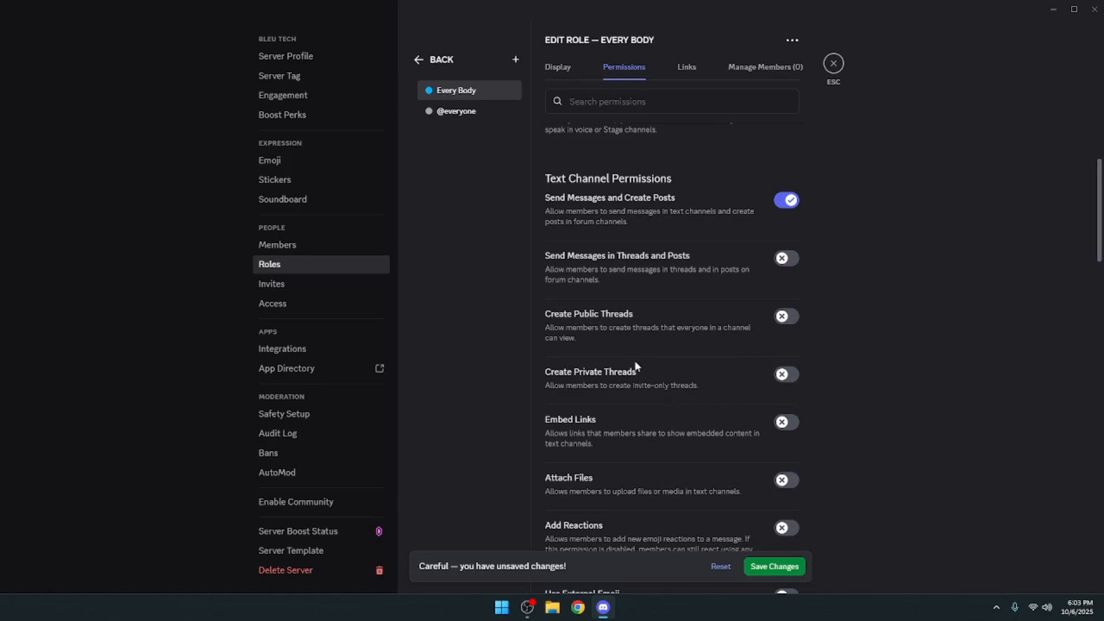
scroll(633, 359, "down", 2)
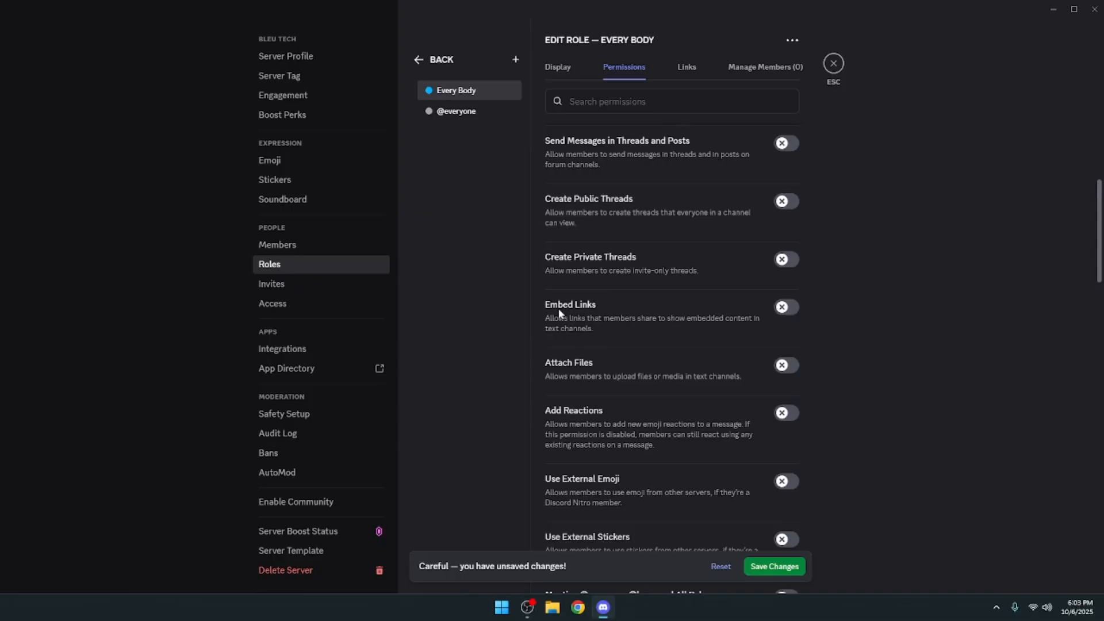
left_click(783, 311)
left_click(785, 368)
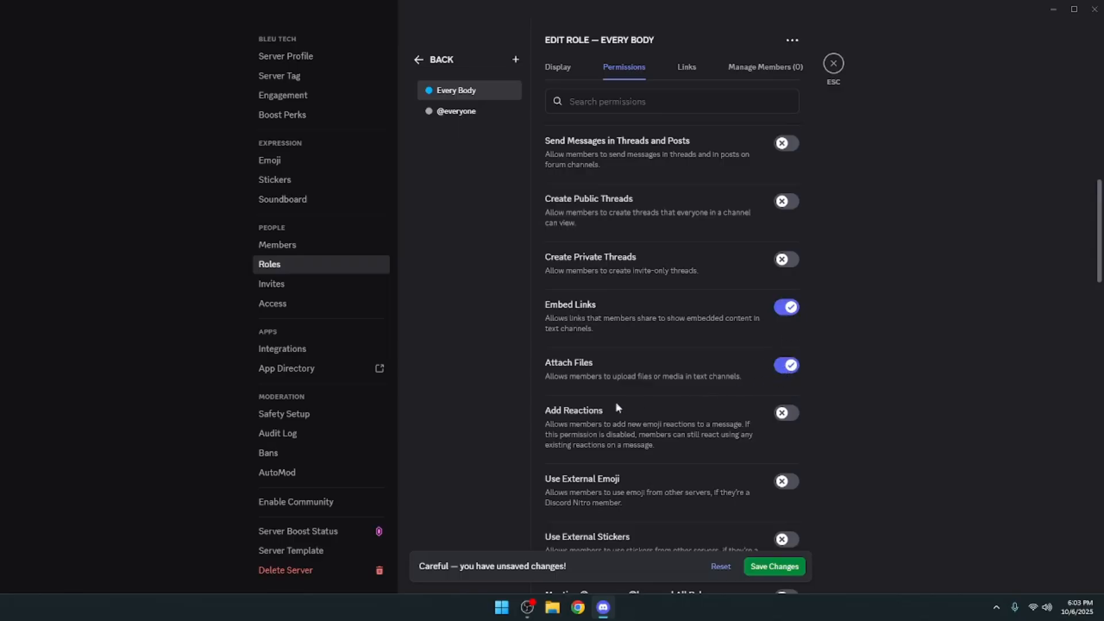
left_click(786, 412)
scroll(736, 409, "down", 2)
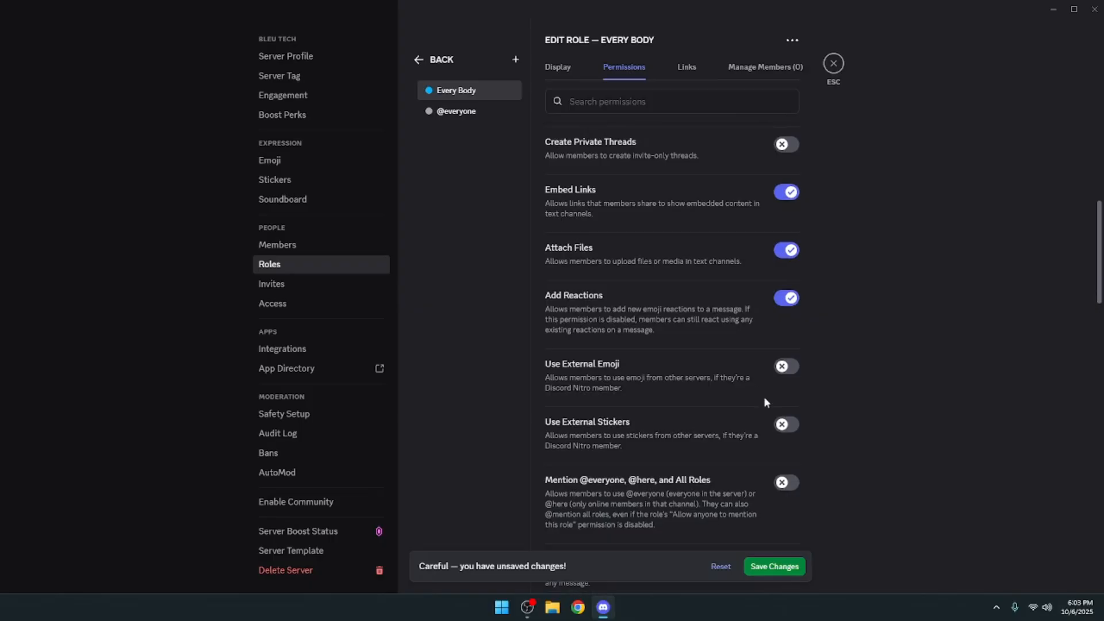
- Enable the Use External Emoji, Use External Stickers, Read Message History and Send Voice Messages permissions for the Every Body role
left_click(786, 366)
left_click(784, 423)
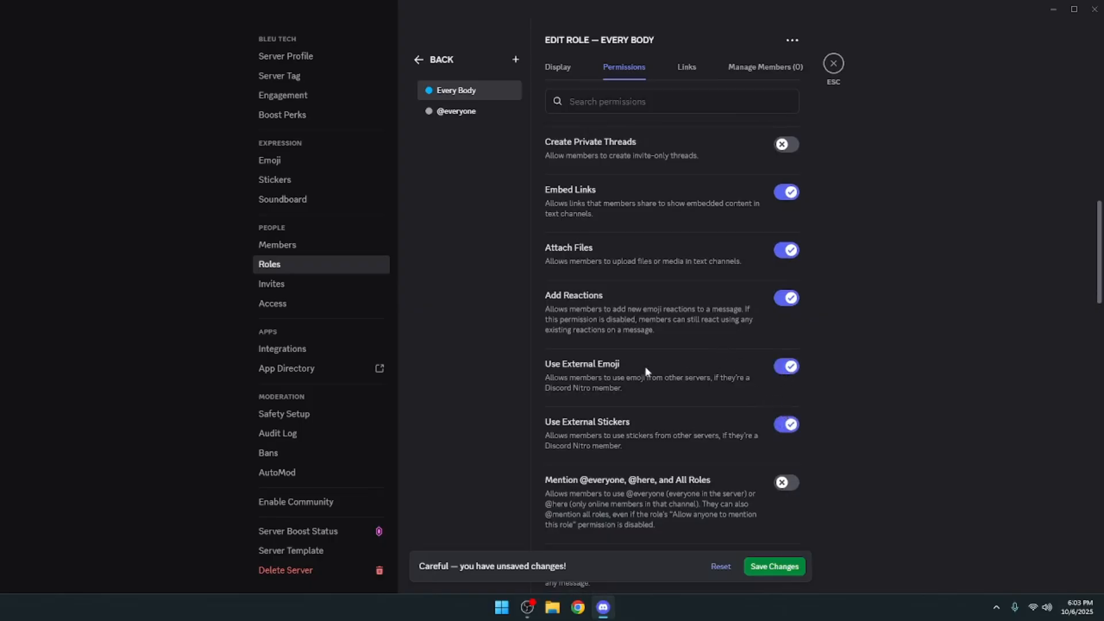
scroll(657, 406, "down", 4)
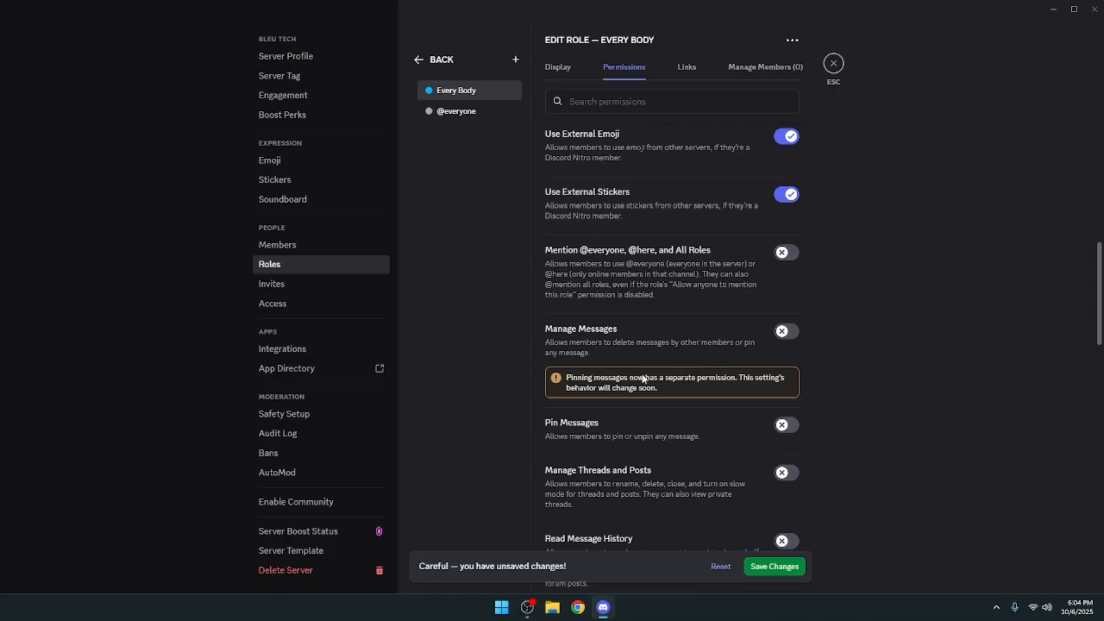
scroll(624, 381, "down", 1)
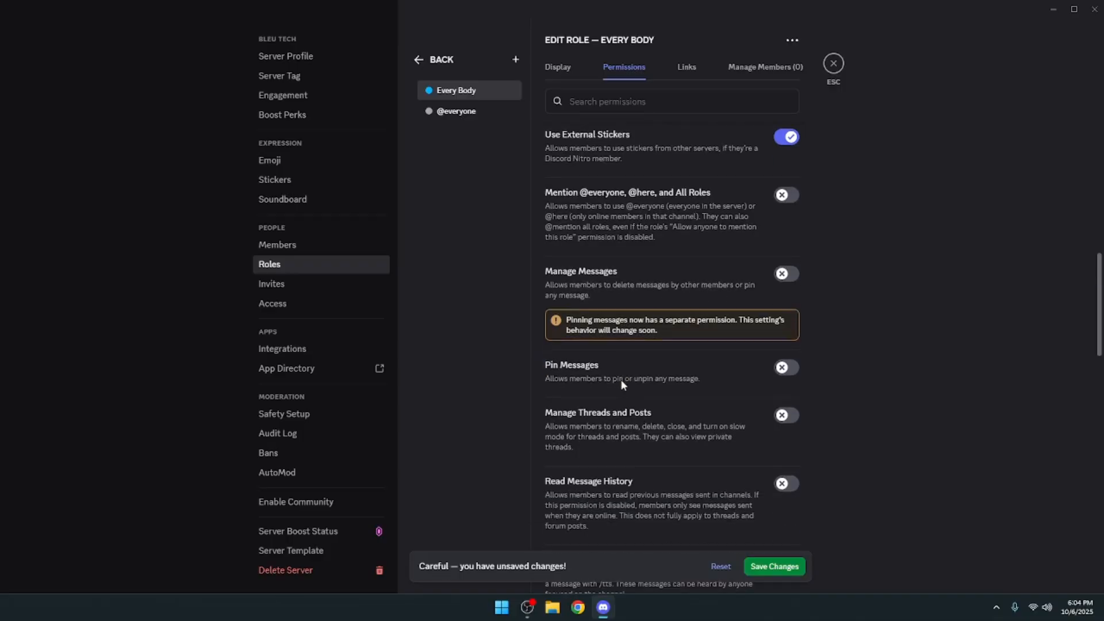
scroll(621, 382, "down", 2)
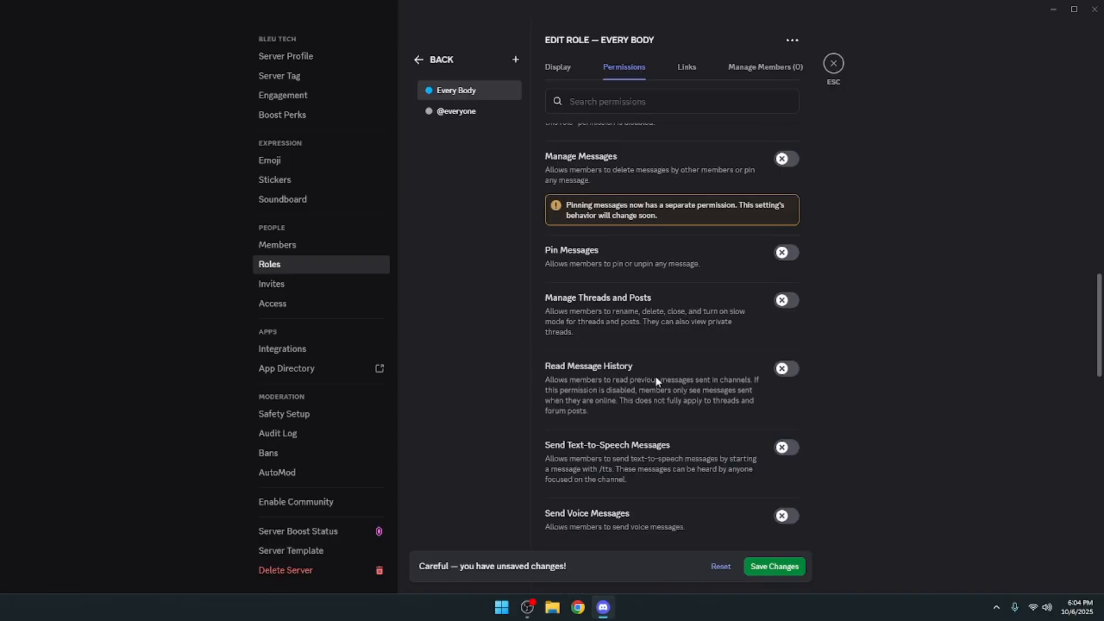
left_click(791, 372)
scroll(689, 405, "down", 1)
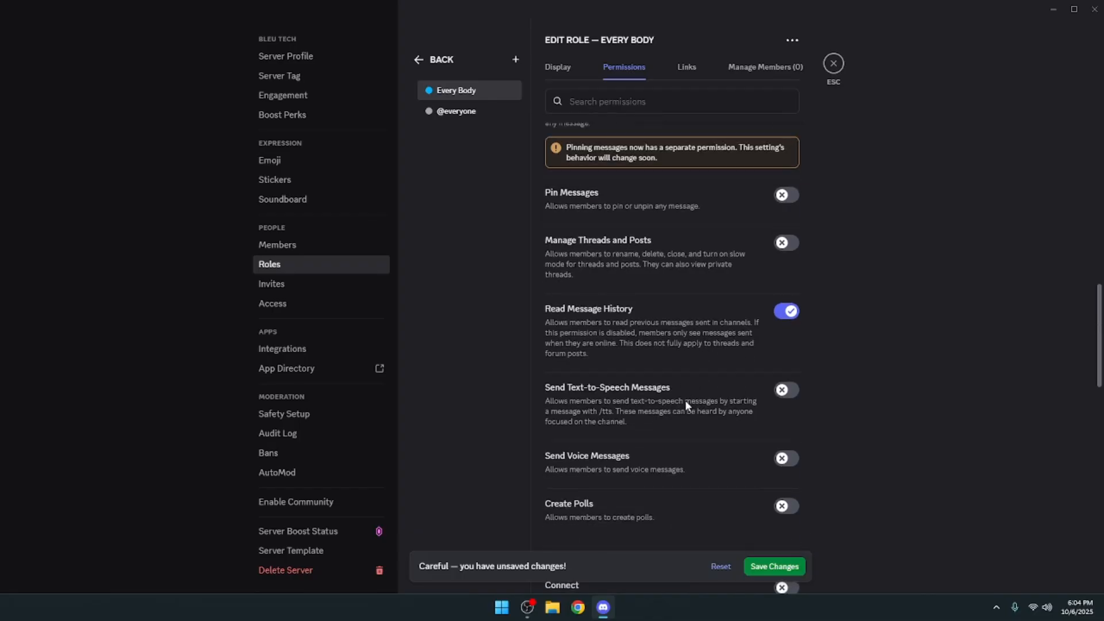
scroll(685, 405, "down", 1)
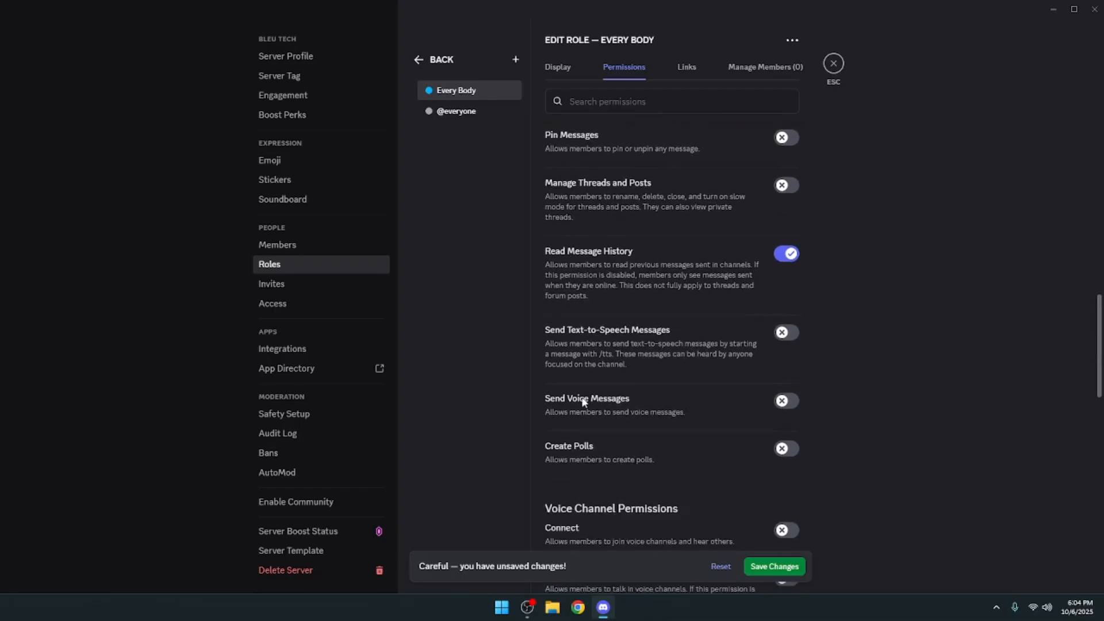
left_click(776, 406)
- Enable the Connect, Speak, Video and Use Soundboard voice channel permissions for the Every Body role
scroll(691, 423, "down", 4)
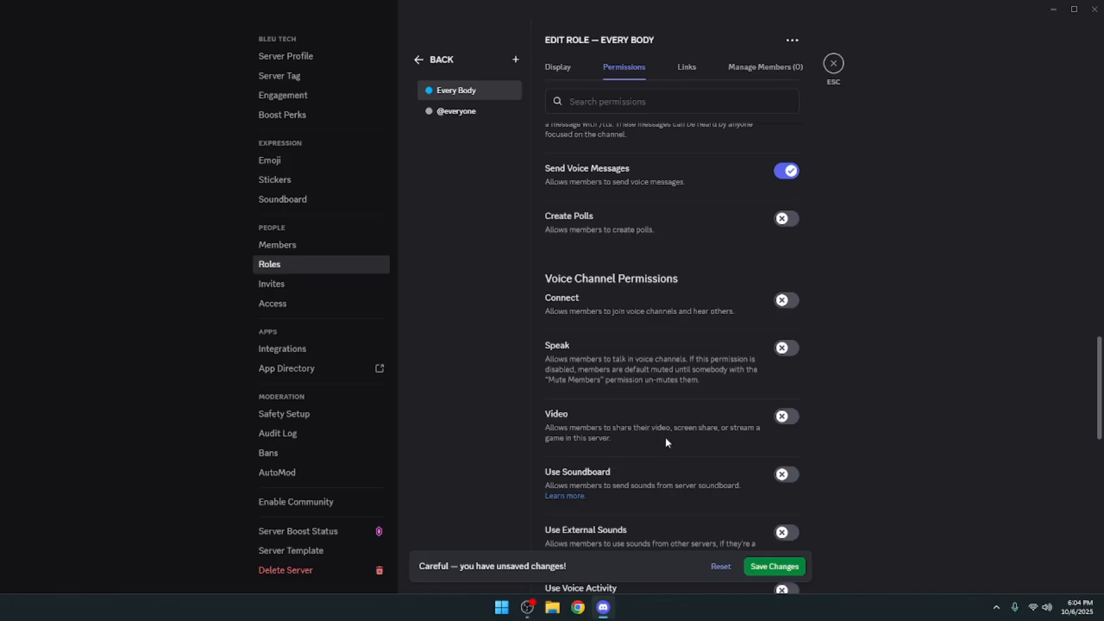
left_click(785, 300)
left_click(783, 415)
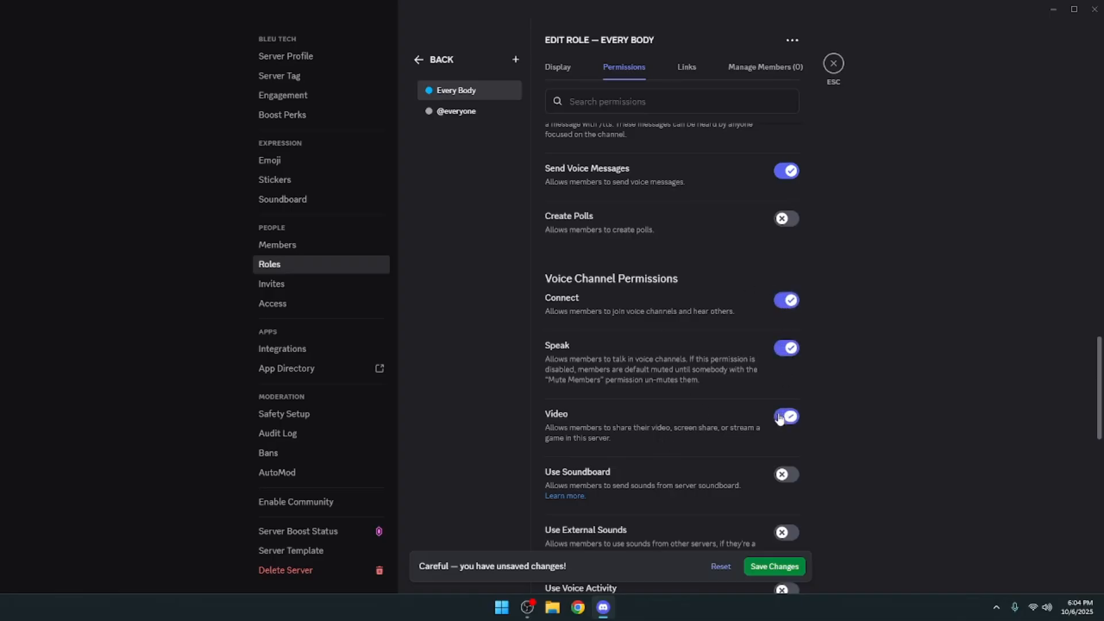
left_click(783, 477)
- Enable the Use External Sounds and Use Voice Activity permissions for the Every Body role
scroll(664, 387, "down", 2)
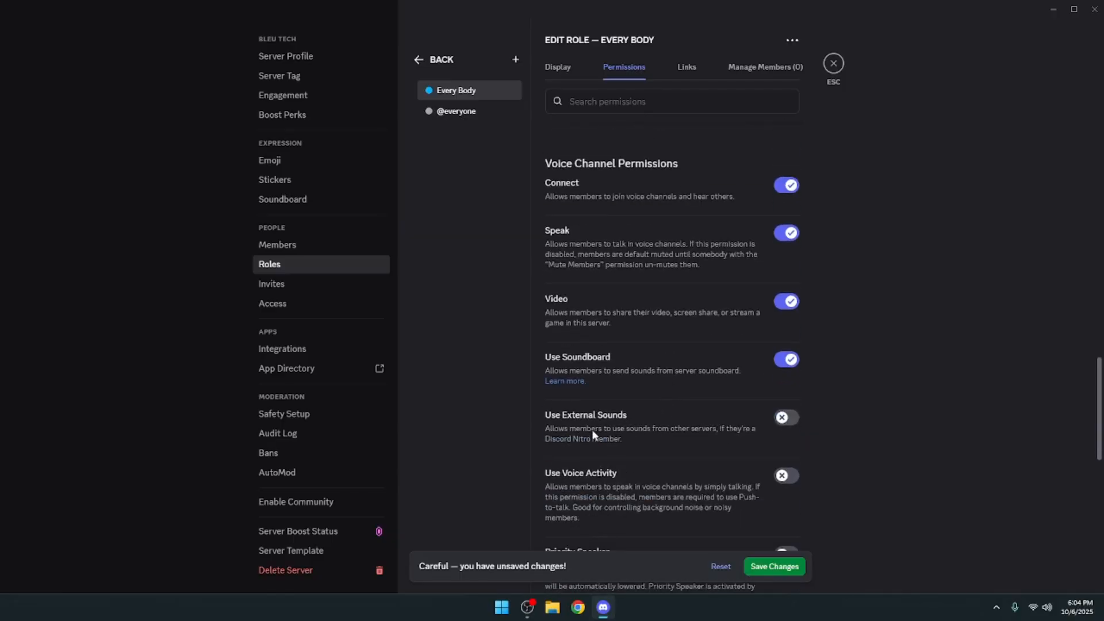
left_click(787, 421)
scroll(571, 427, "down", 1)
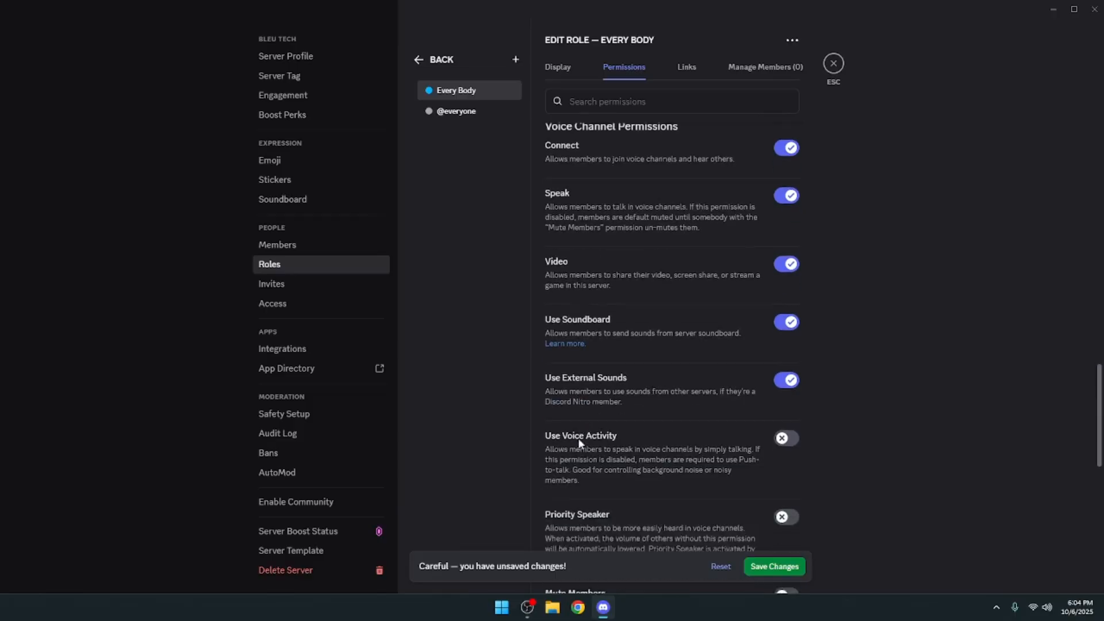
left_click(794, 421)
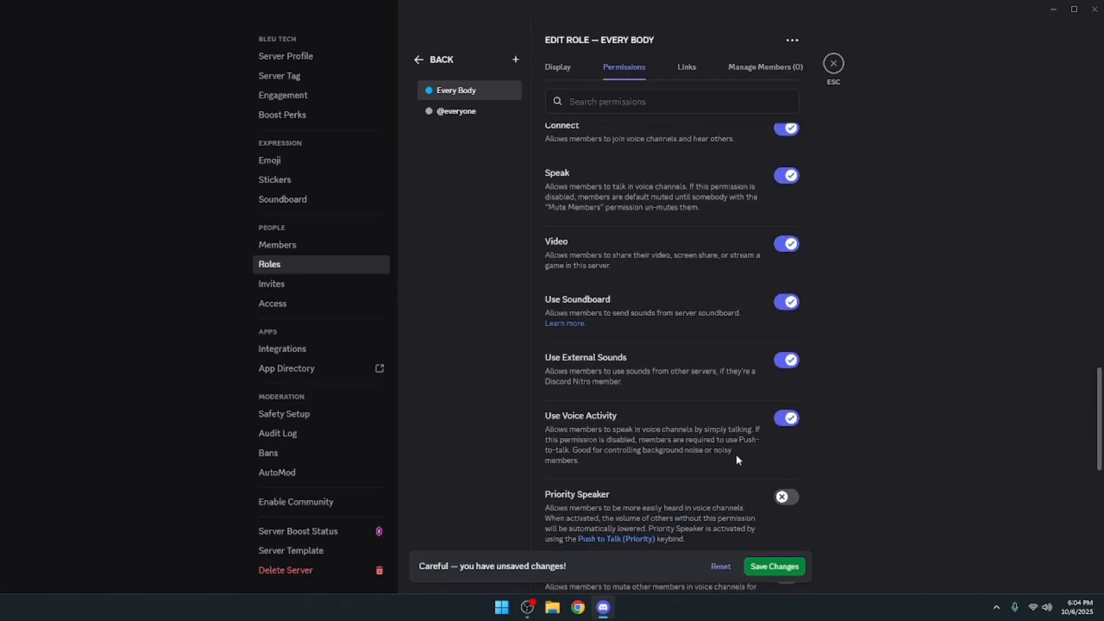
- Review the remaining voice, apps and events permissions and save the changes to the Every Body role
scroll(698, 423, "down", 1)
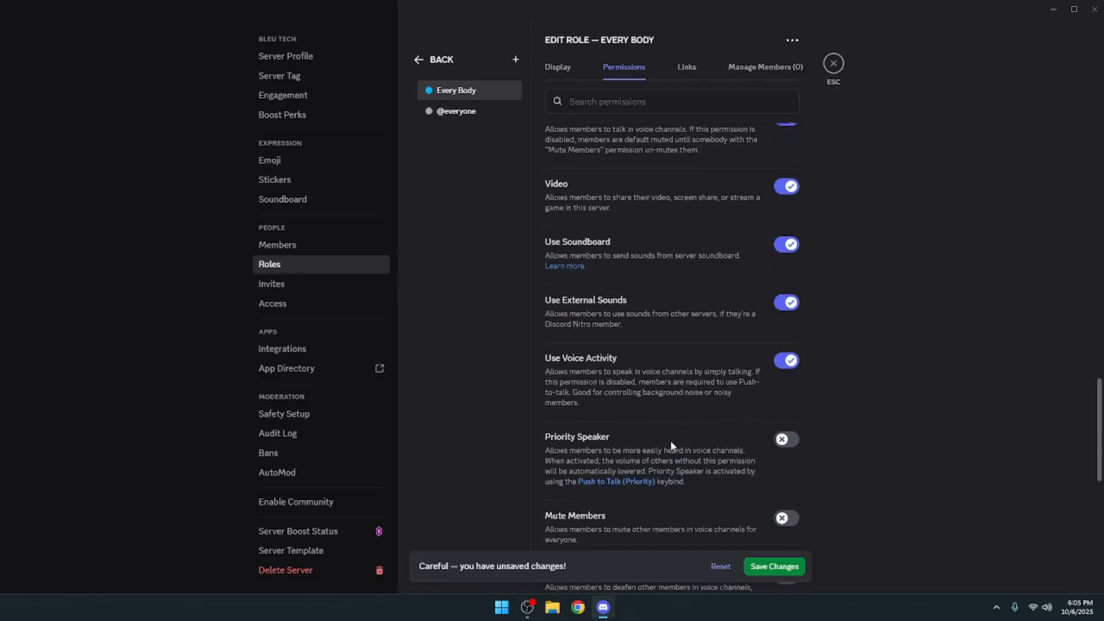
scroll(670, 440, "down", 5)
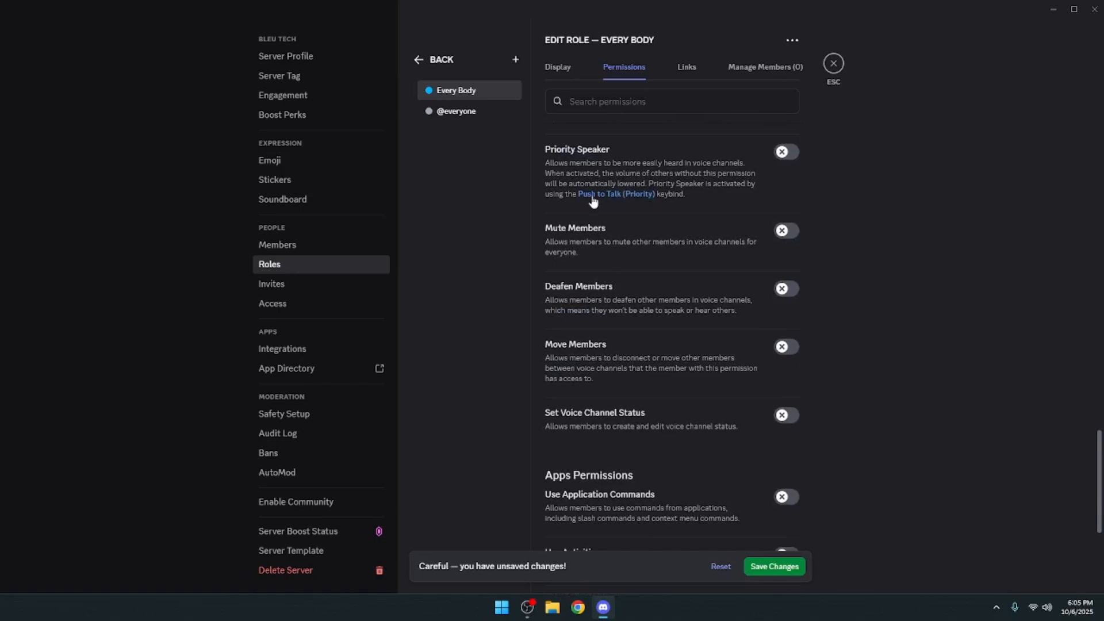
scroll(597, 268, "down", 5)
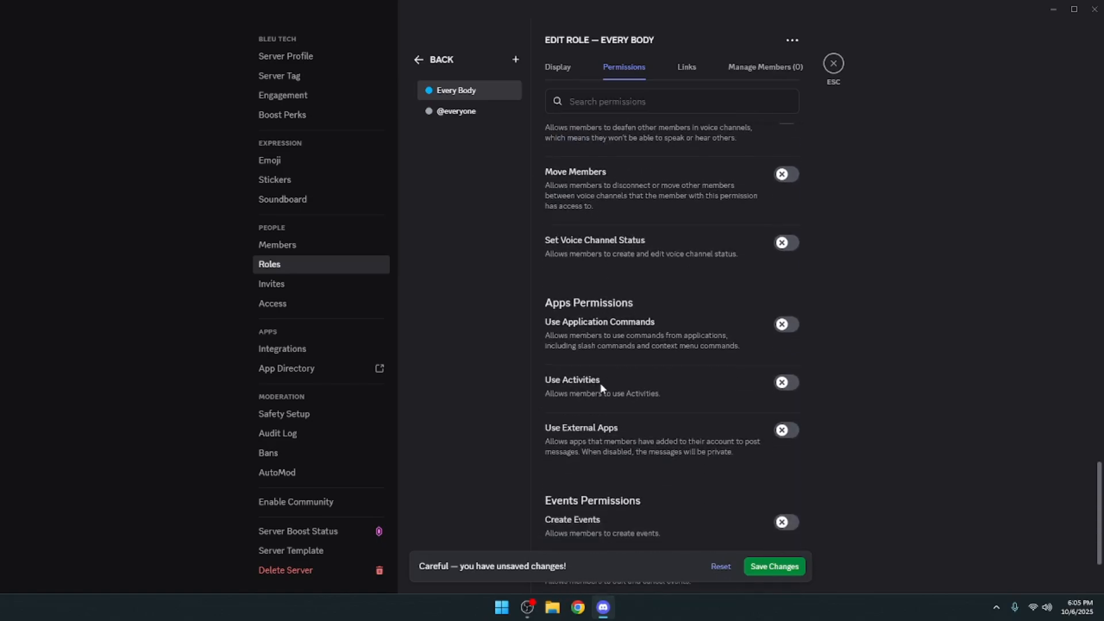
scroll(605, 469, "up", 20)
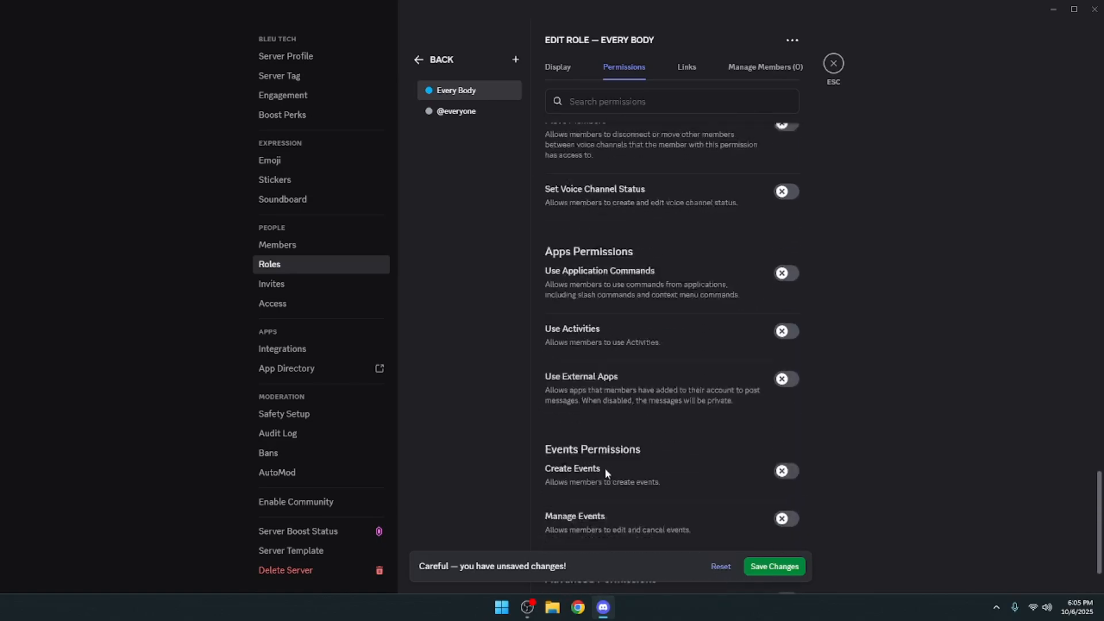
left_click(784, 566)
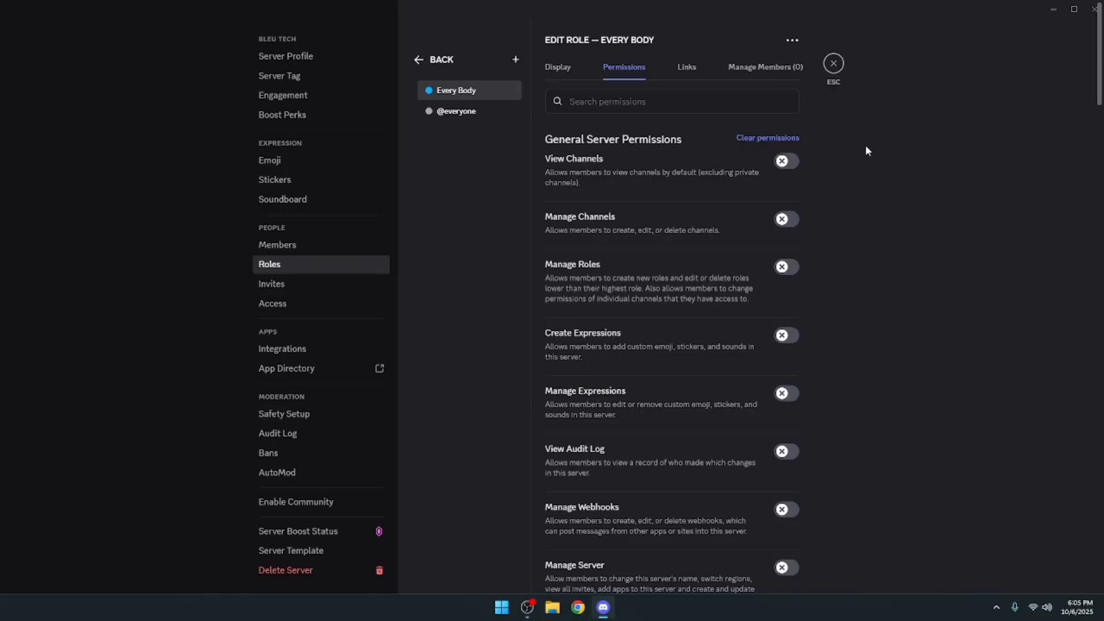
scroll(644, 393, "down", 15)
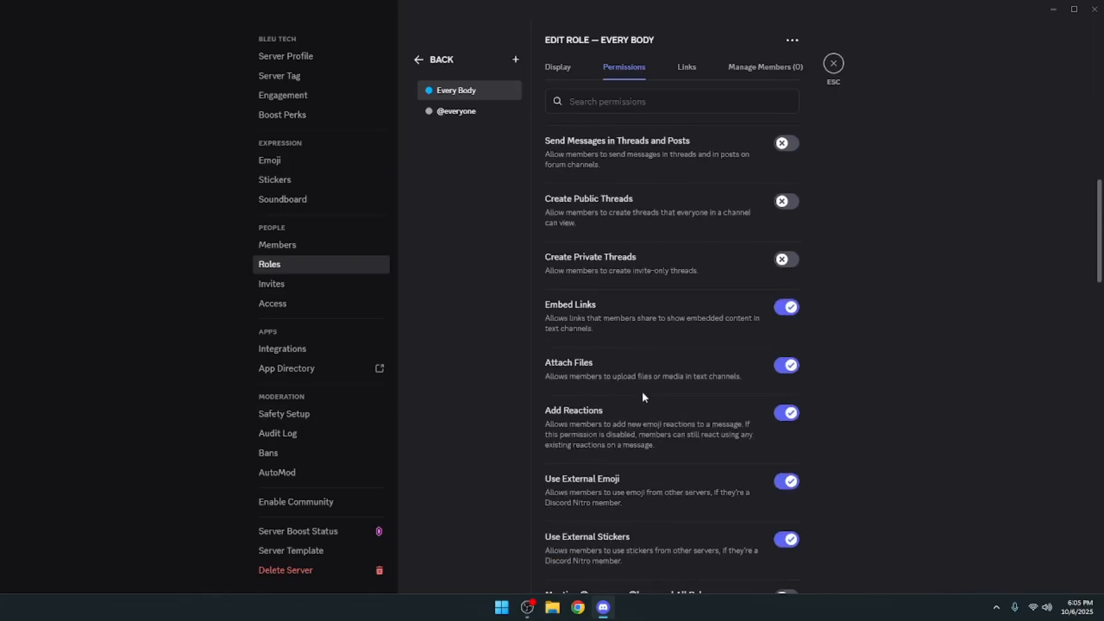
scroll(642, 391, "down", 5)
scroll(643, 386, "up", 20)
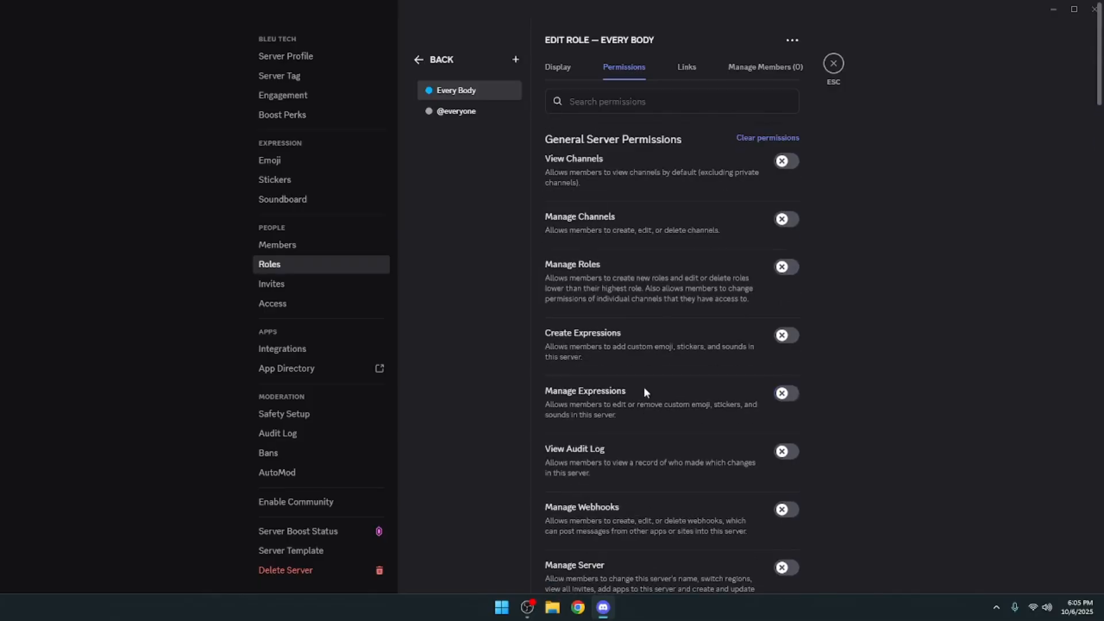
- View the connections that can be required for the Every Body role, without adding any requirement
left_click(684, 71)
left_click(667, 152)
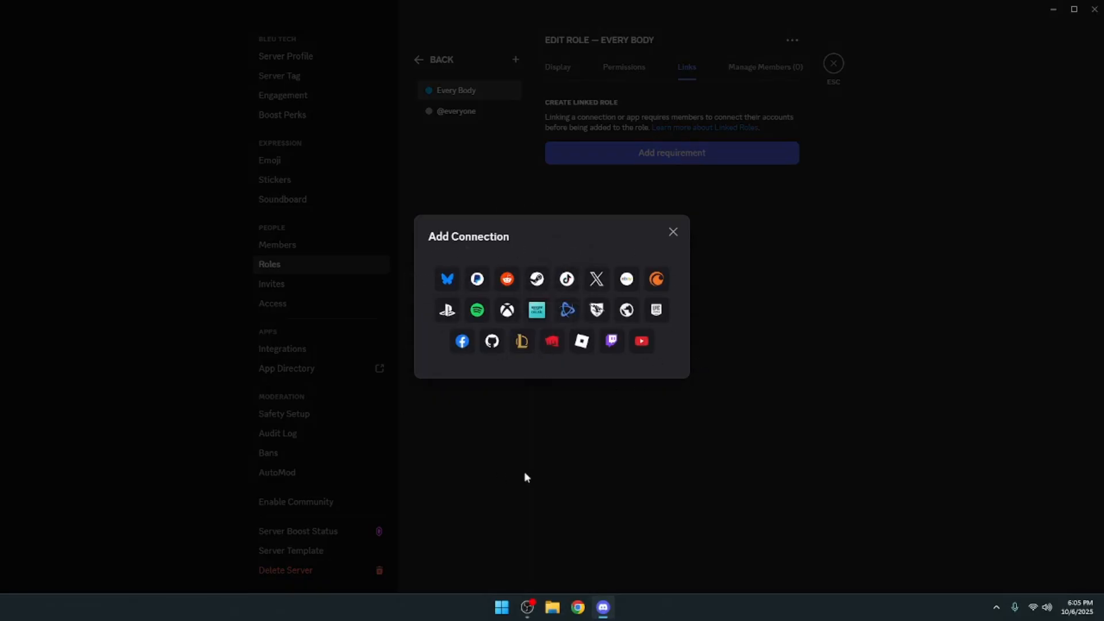
left_click(673, 232)
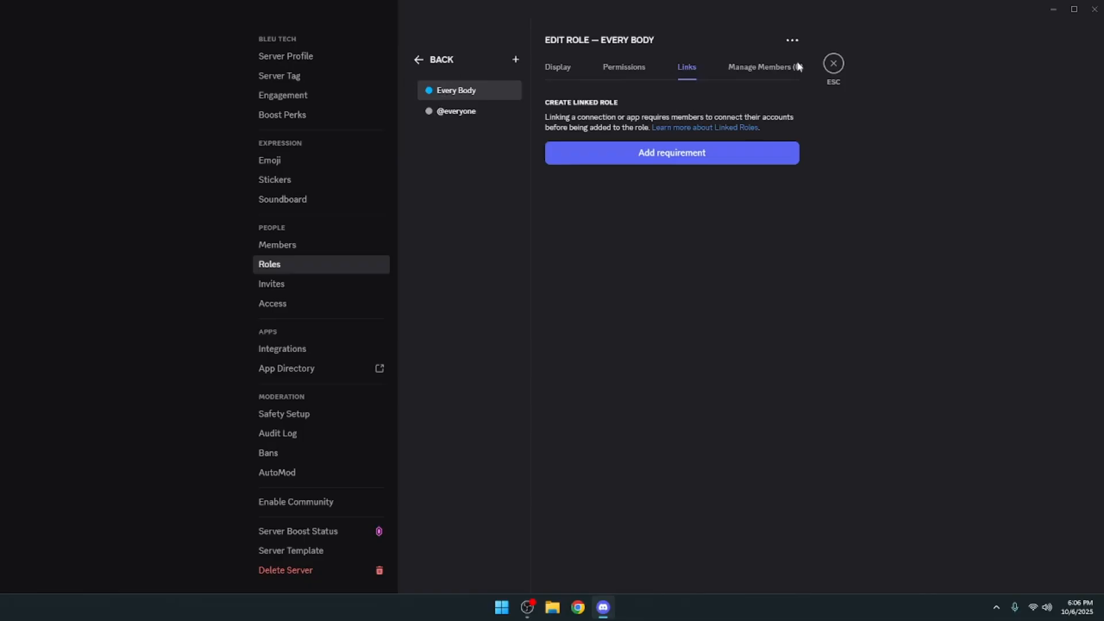
- Add the member Bleu Tech to the Every Body role
left_click(773, 68)
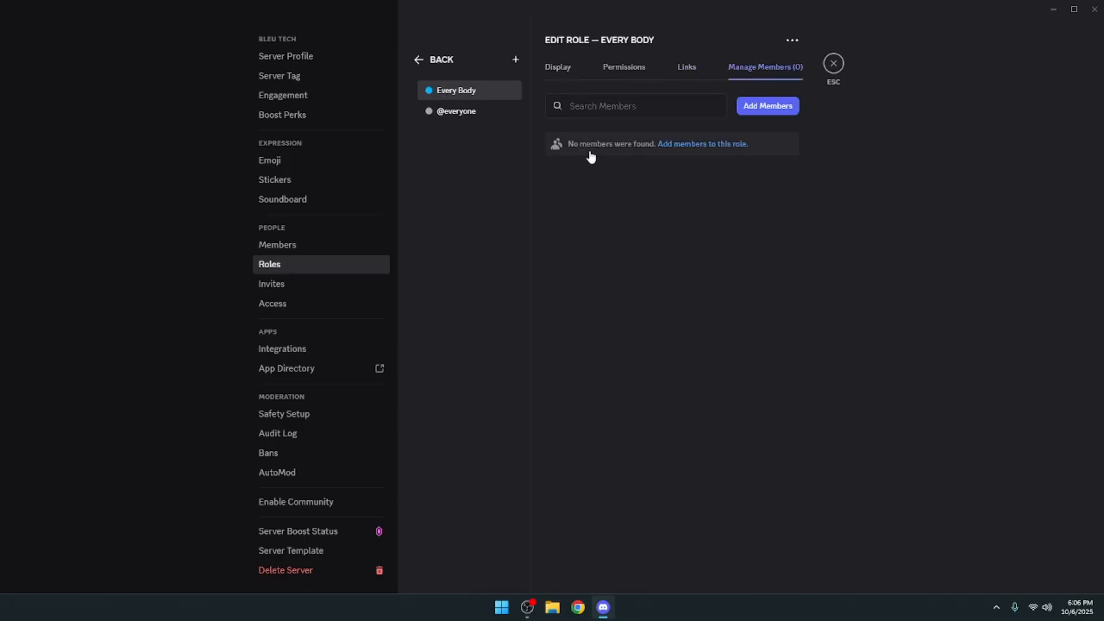
left_click(791, 107)
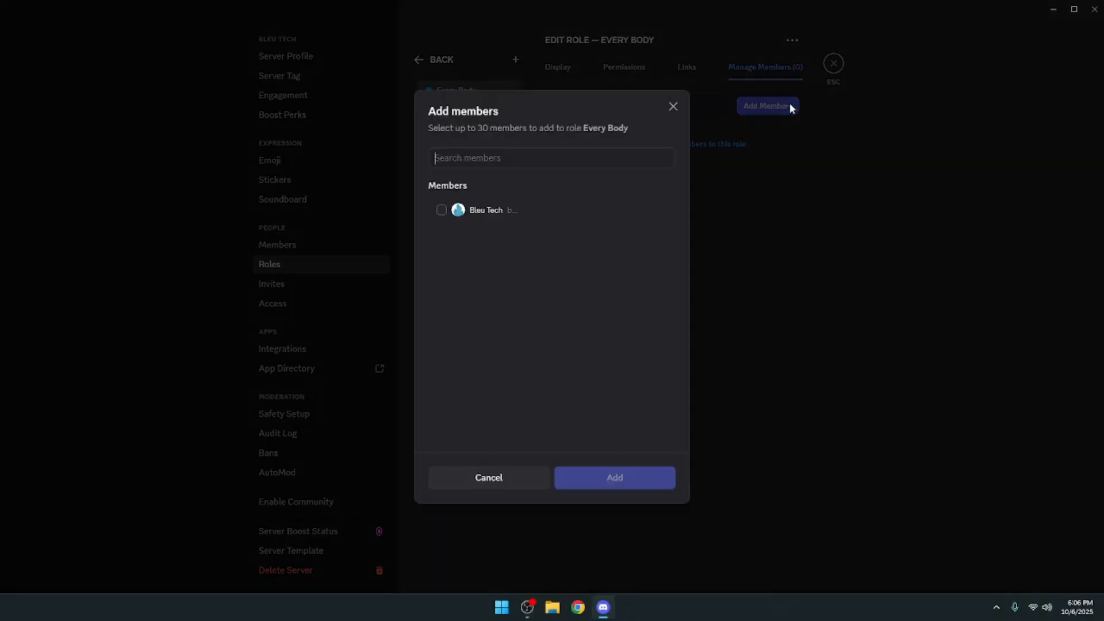
left_click(443, 211)
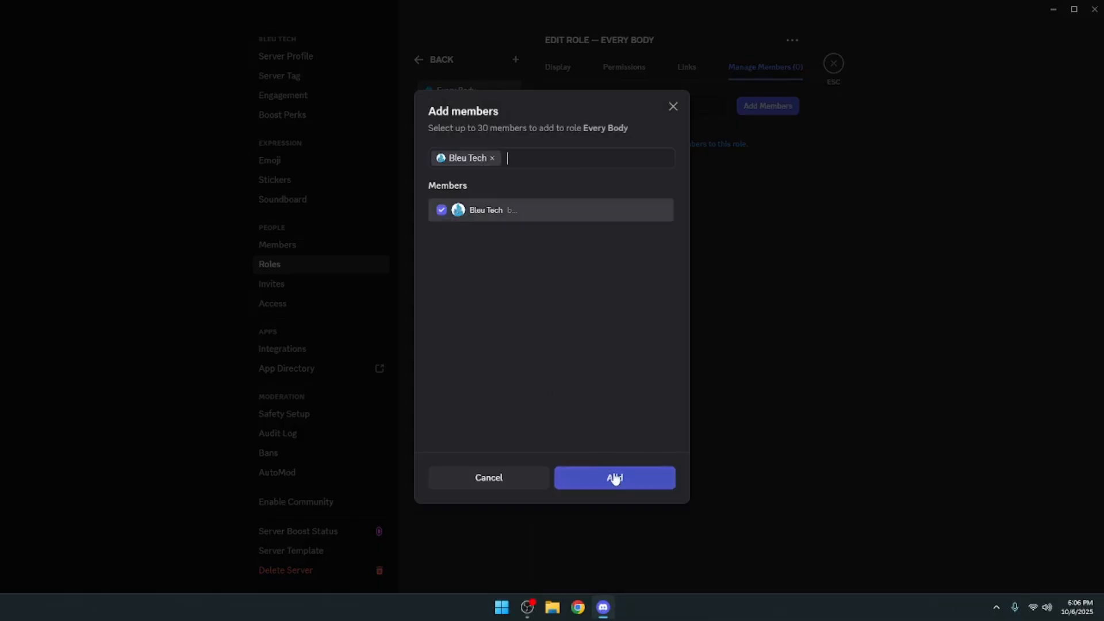
left_click(615, 478)
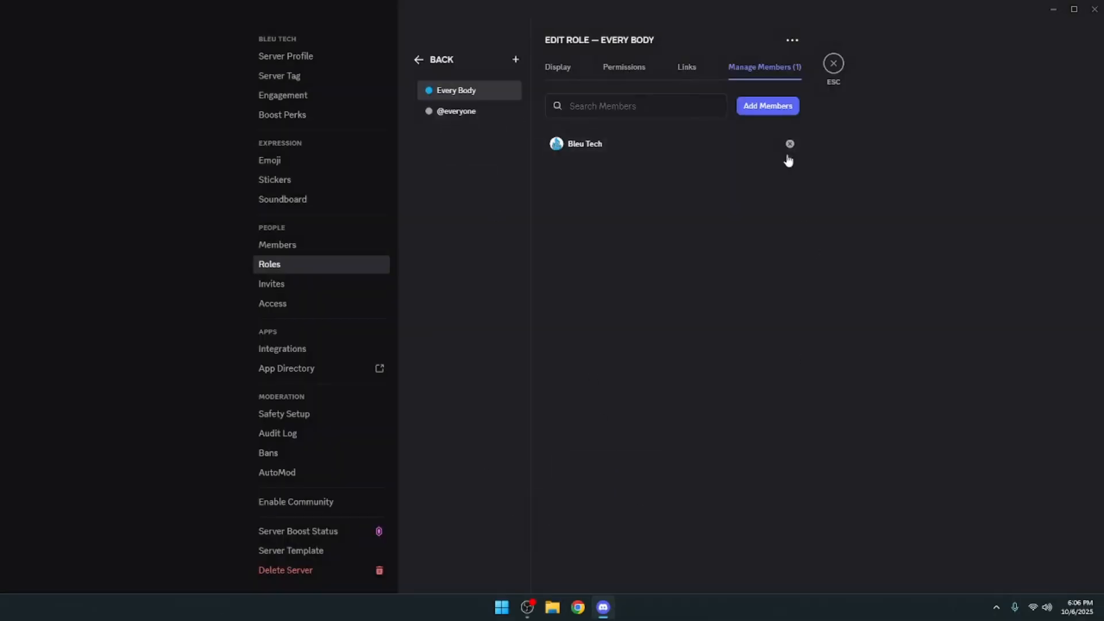
- Check for further members who can be added to the Every Body role, and close the dialog without adding anyone
left_click(774, 112)
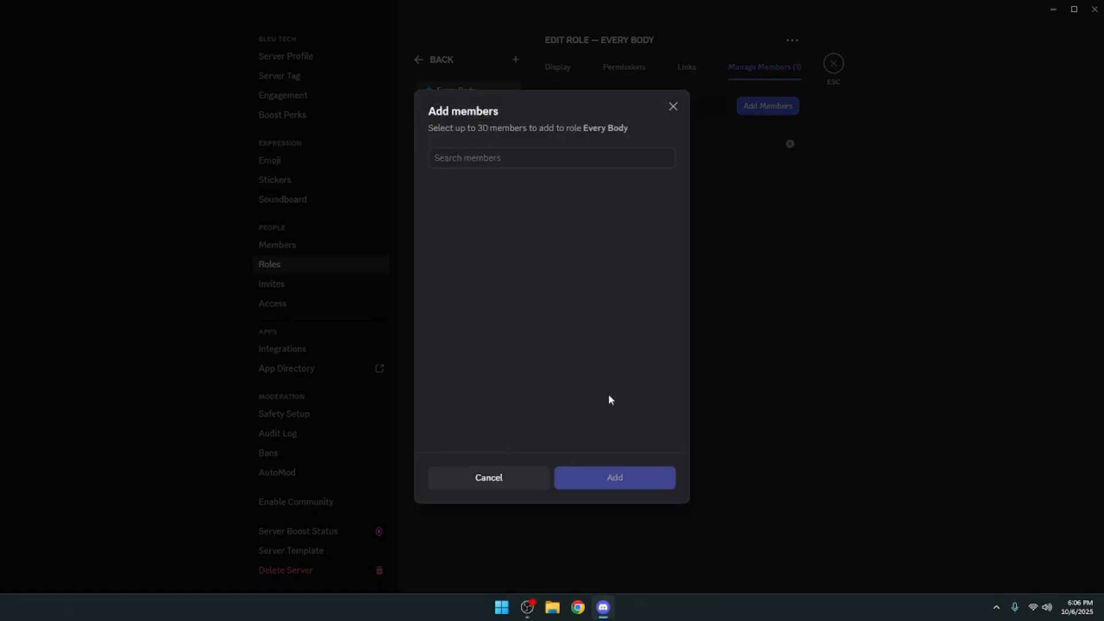
left_click(529, 472)
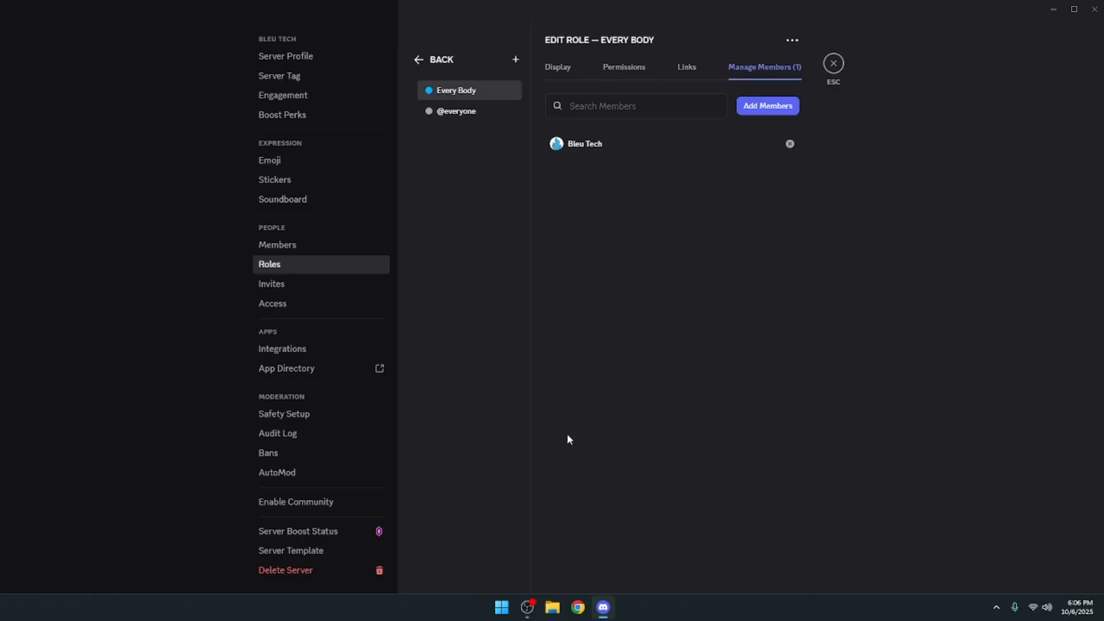
- Leave the server settings and check the Every Body role on the Bleu Tech profile in the news channel and in the member list
left_click(833, 64)
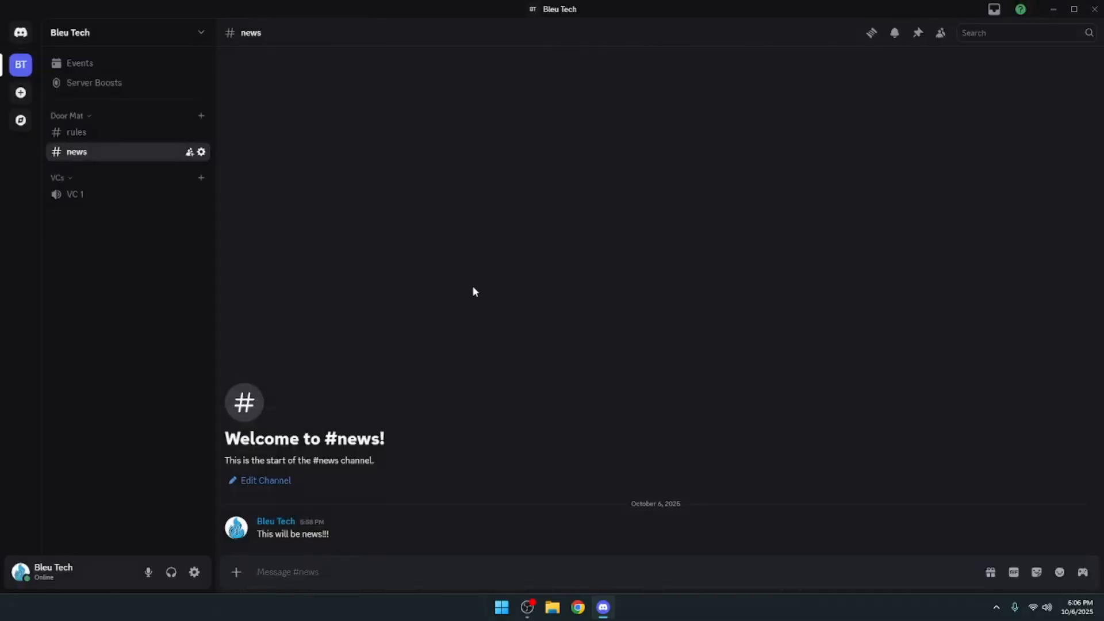
mouse_move(247, 526)
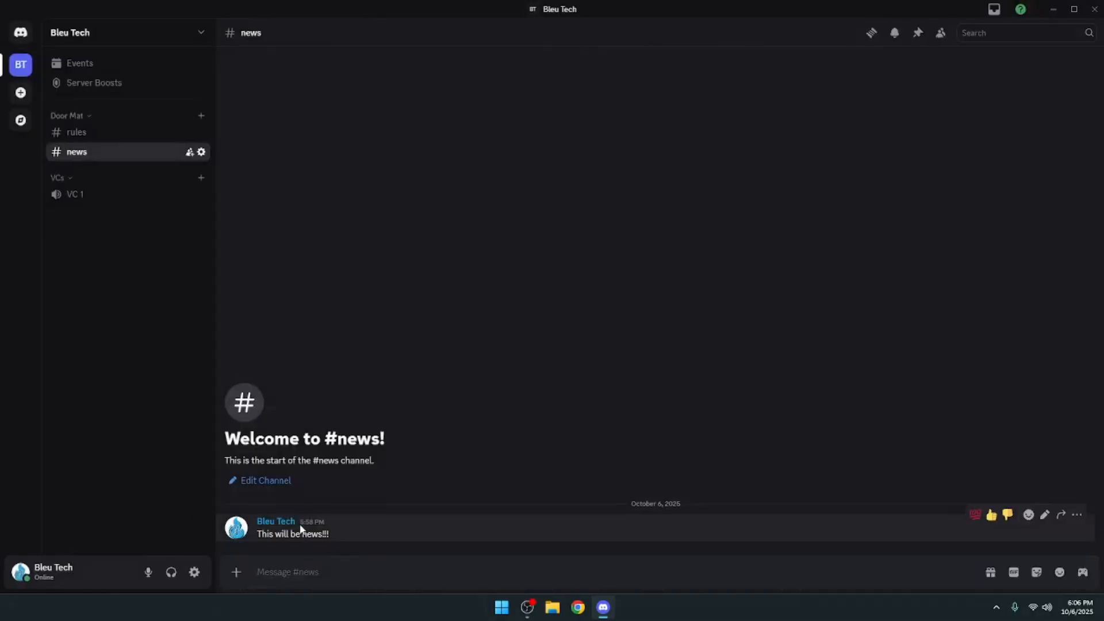
left_click(242, 533)
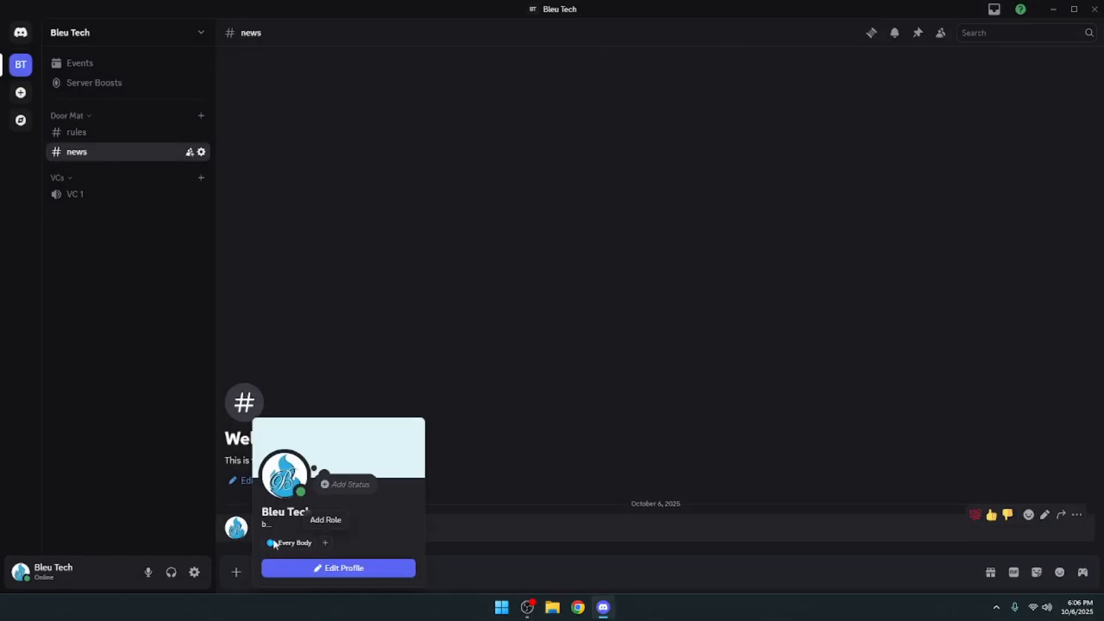
left_click(244, 535)
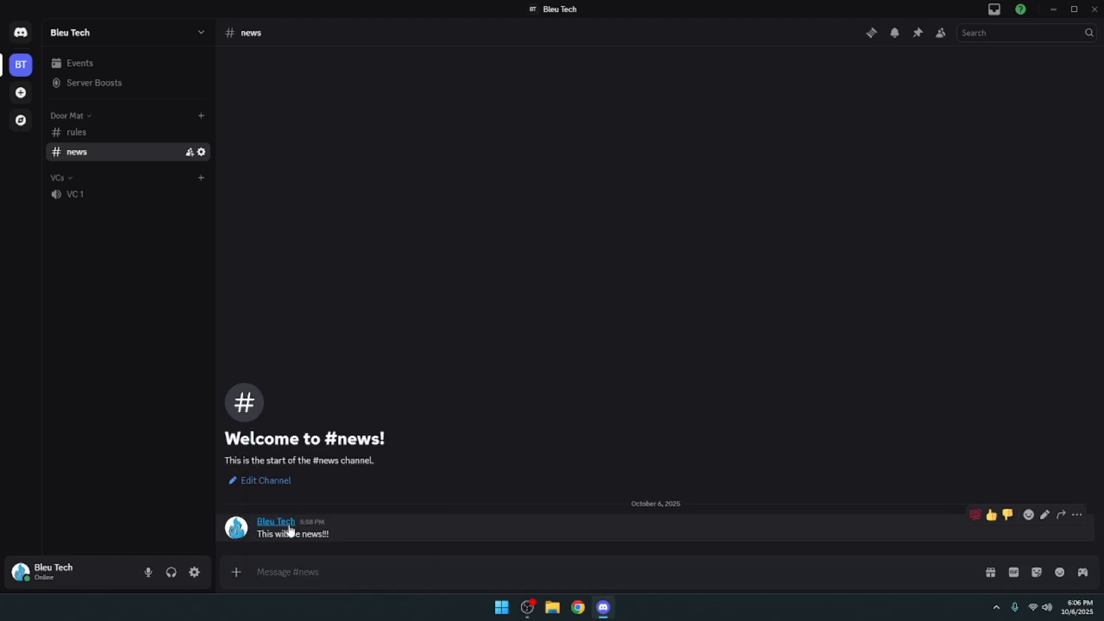
left_click(941, 34)
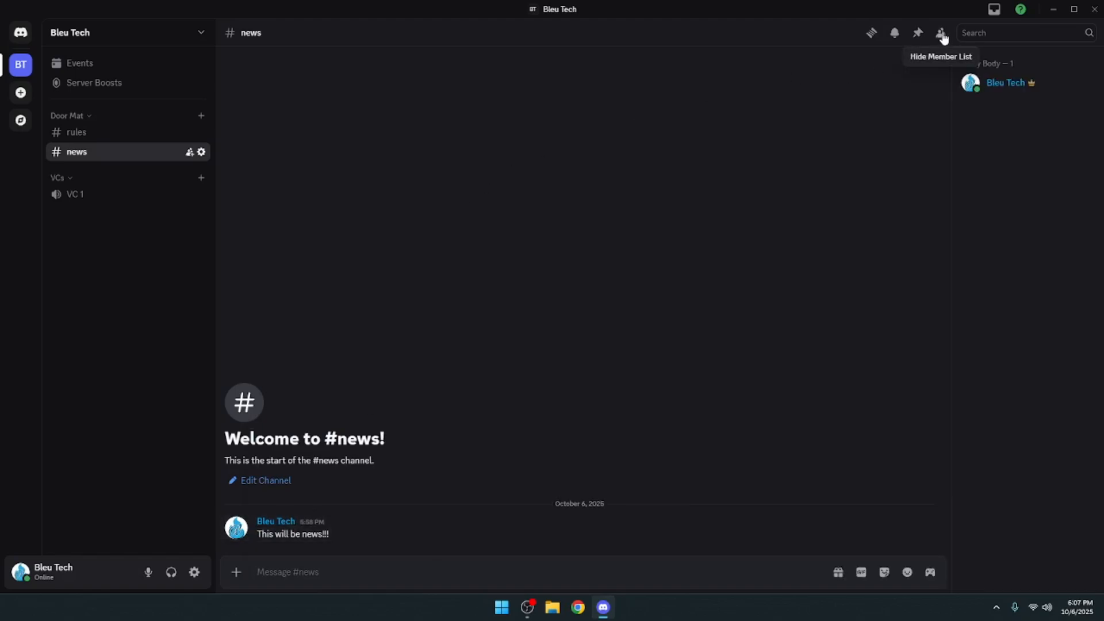